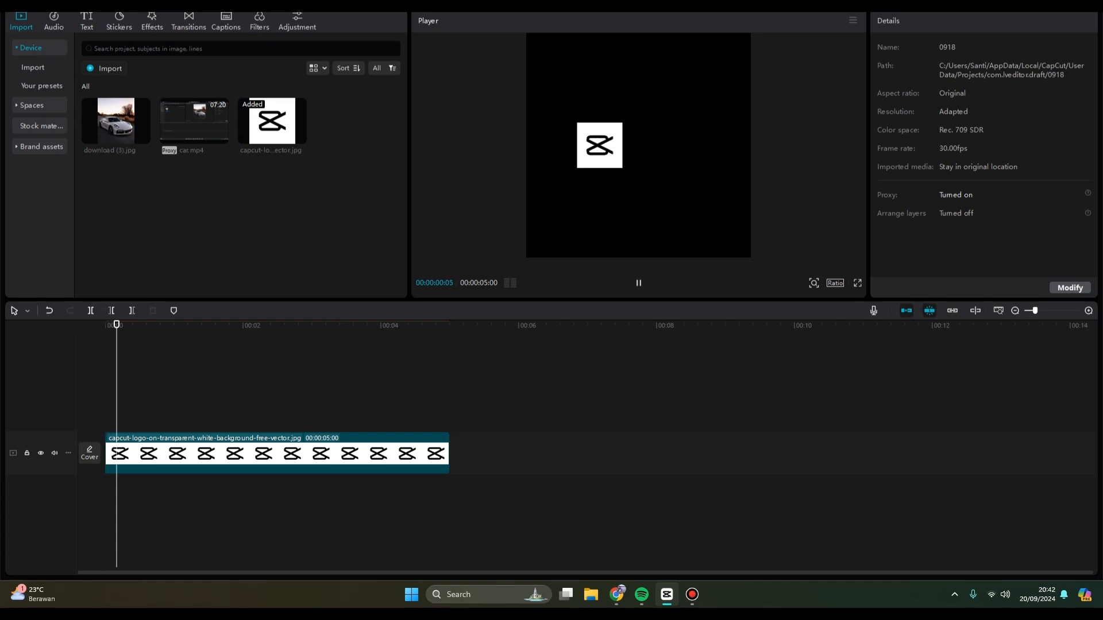
# Add a default text clip at the start of the timeline and change its content to CAPCUT.
pyautogui.press('space')
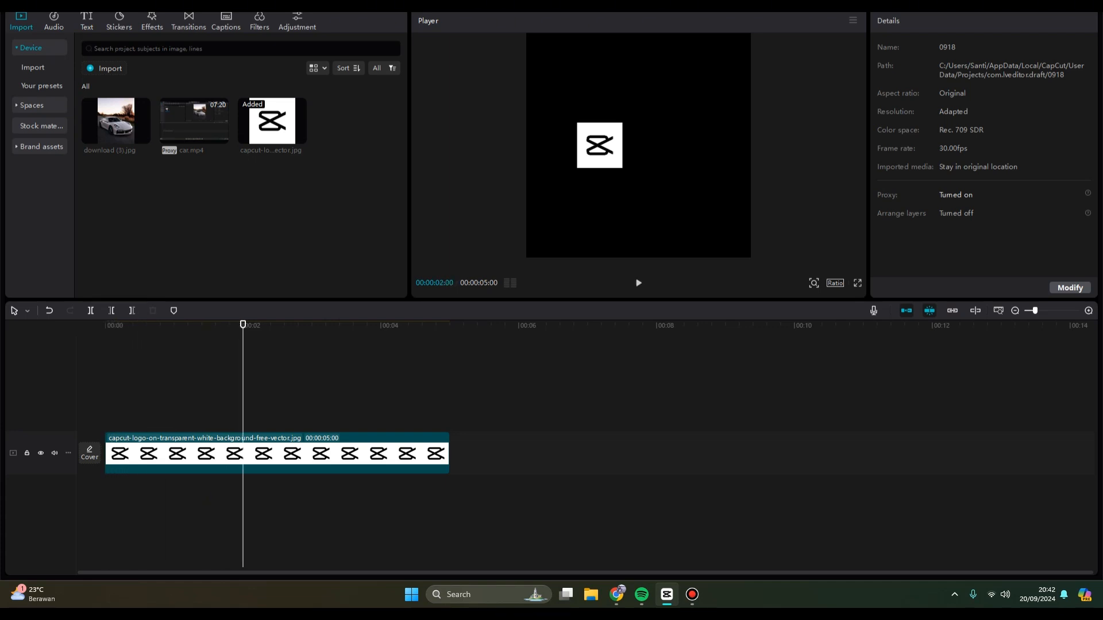
pyautogui.press('Home')
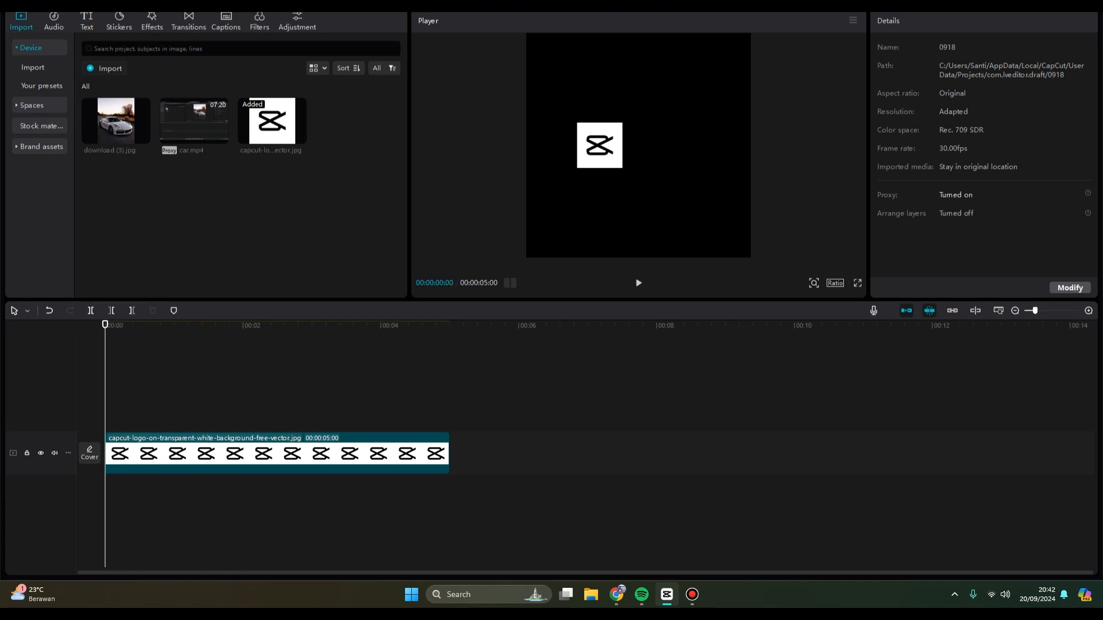
pyautogui.click(86, 20)
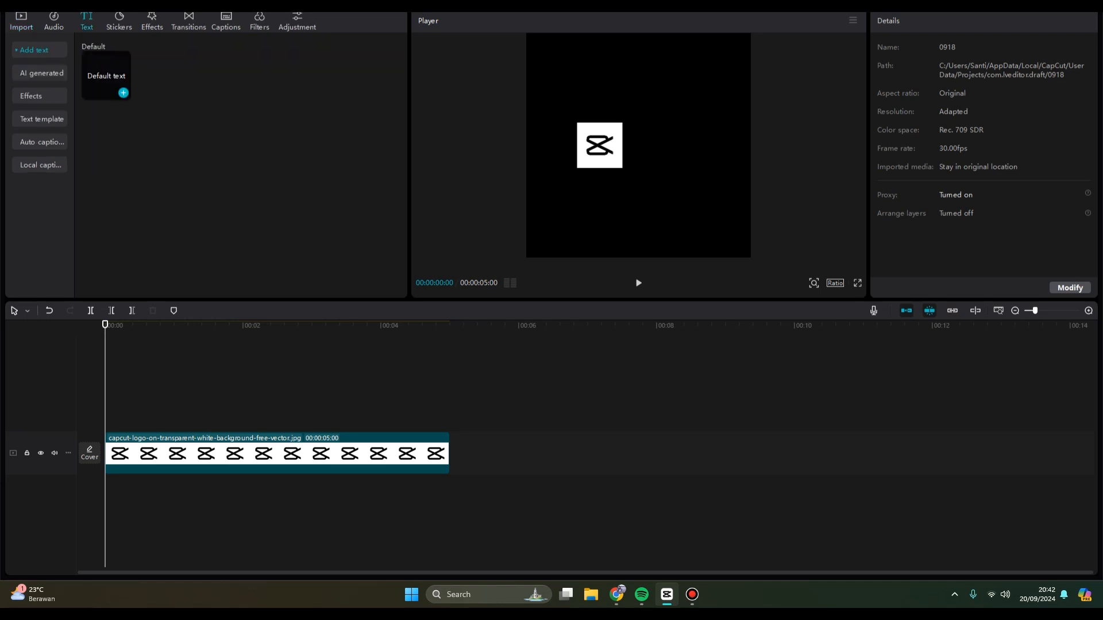
pyautogui.click(121, 91)
pyautogui.doubleClick(639, 144)
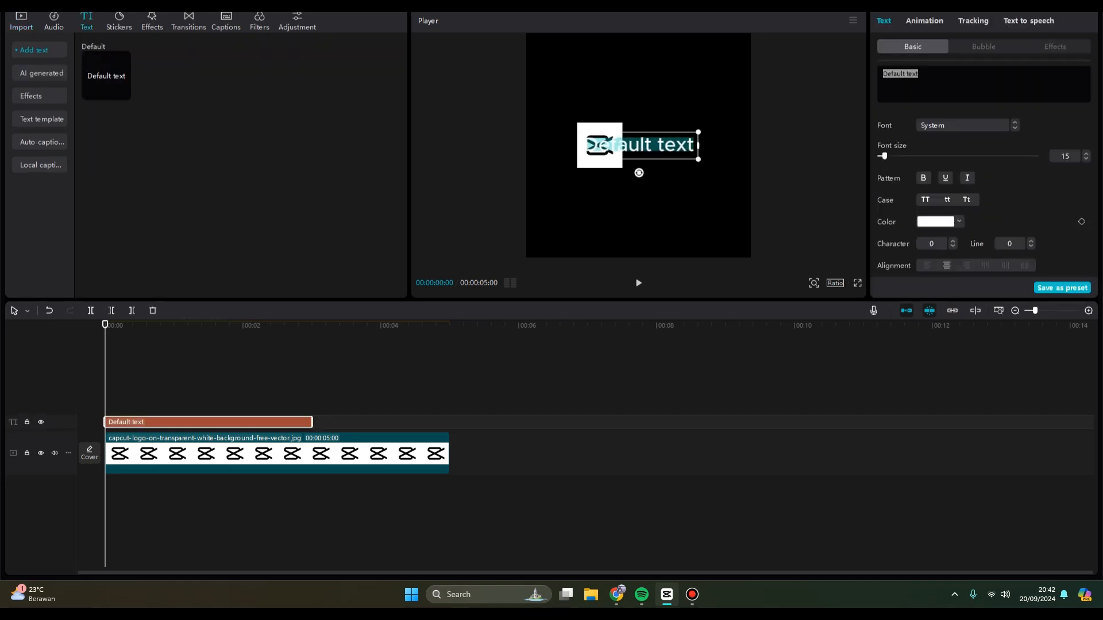
pyautogui.write('CAPCUT')
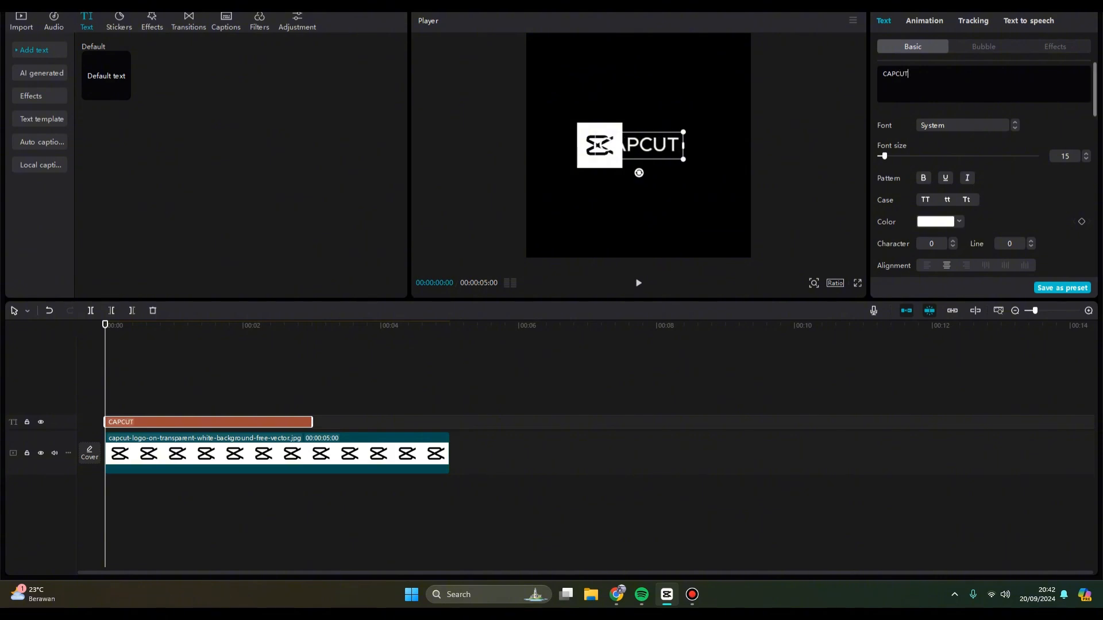
# Set the CAPCUT text's font to Impact and its character spacing to 4.
pyautogui.click(965, 125)
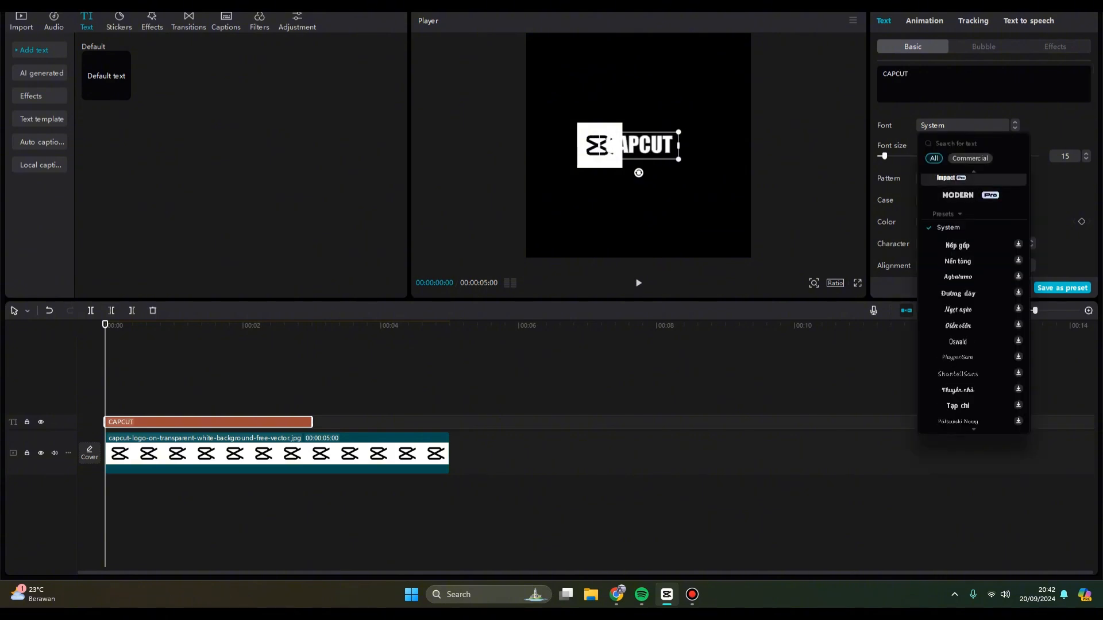
pyautogui.click(951, 177)
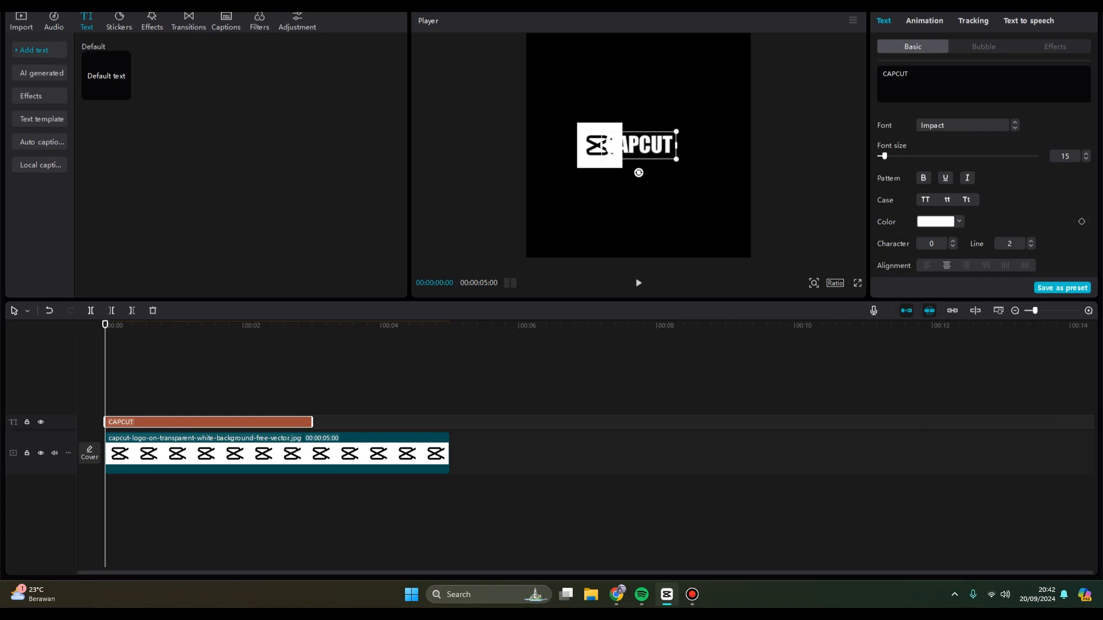
pyautogui.click(953, 241)
pyautogui.click(953, 241)
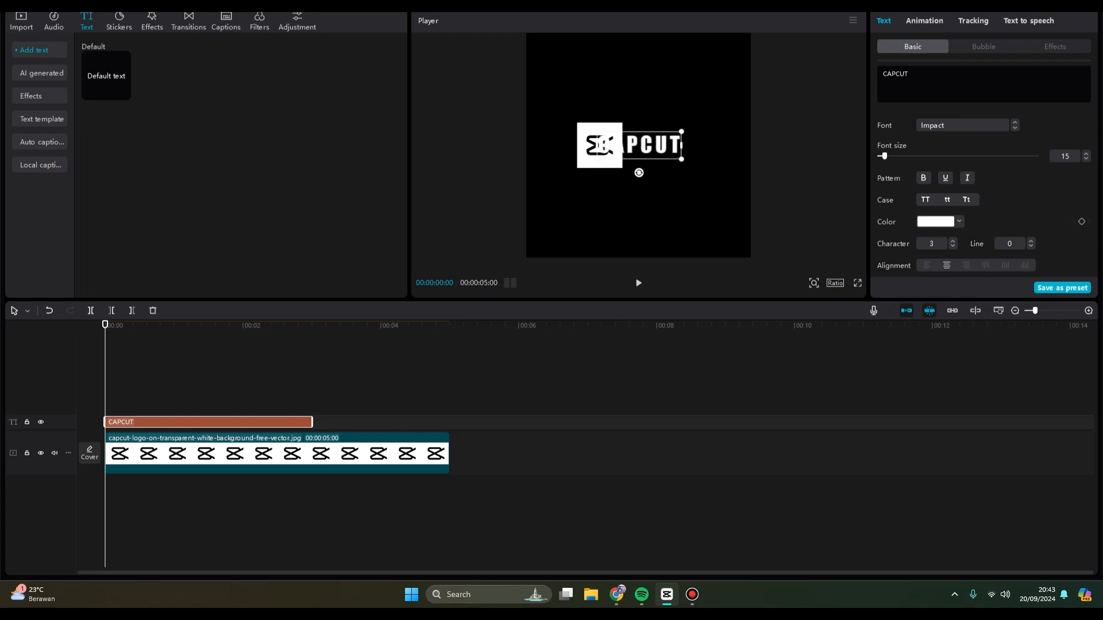
pyautogui.click(952, 240)
pyautogui.click(953, 241)
# Shrink the logo to about 14% at X -948 and place the CAPCUT text directly to its right.
pyautogui.moveTo(639, 145); pyautogui.dragTo(600, 138)
pyautogui.click(599, 145)
pyautogui.click(644, 144)
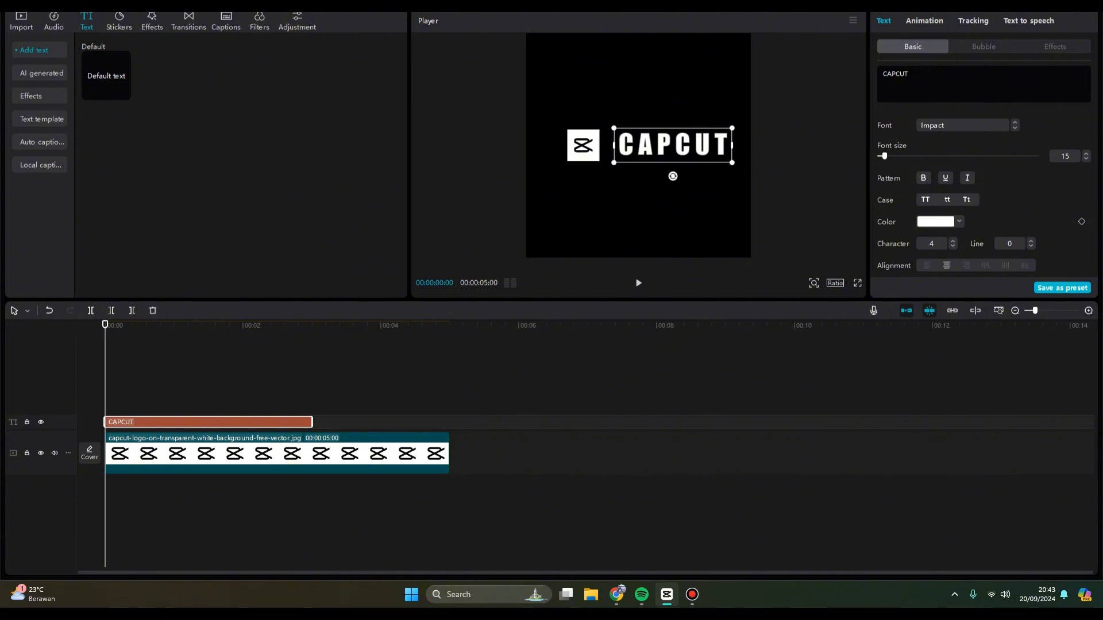
pyautogui.click(672, 144)
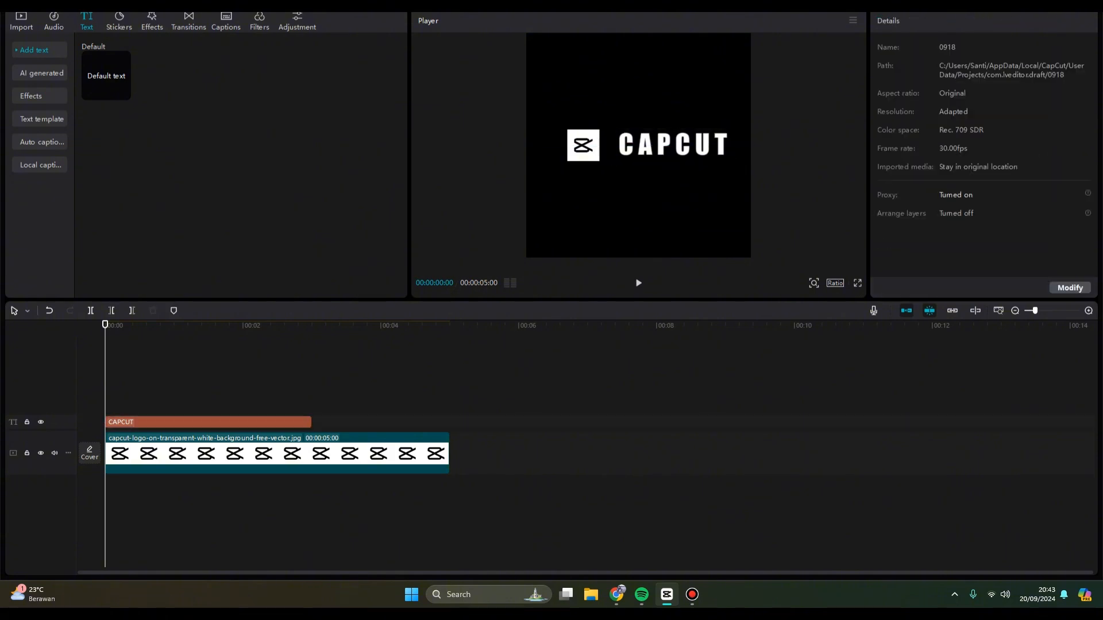
pyautogui.click(673, 144)
pyautogui.moveTo(673, 144); pyautogui.dragTo(658, 144)
pyautogui.click(658, 145)
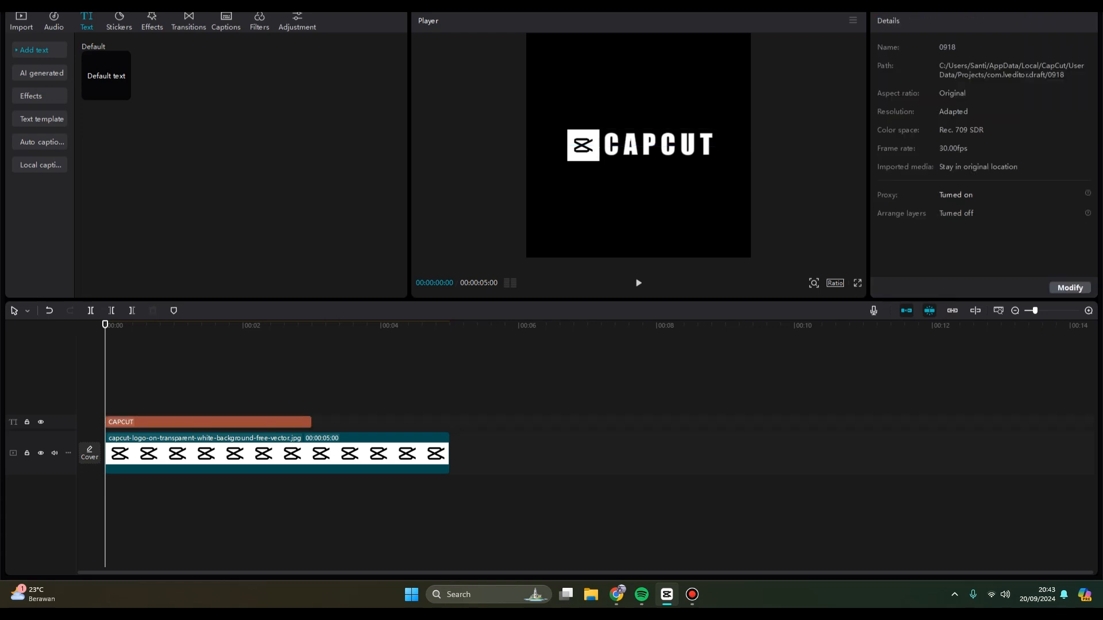
# Trim the logo clip to 4 seconds and extend the CAPCUT text clip to the same end point.
pyautogui.click(584, 145)
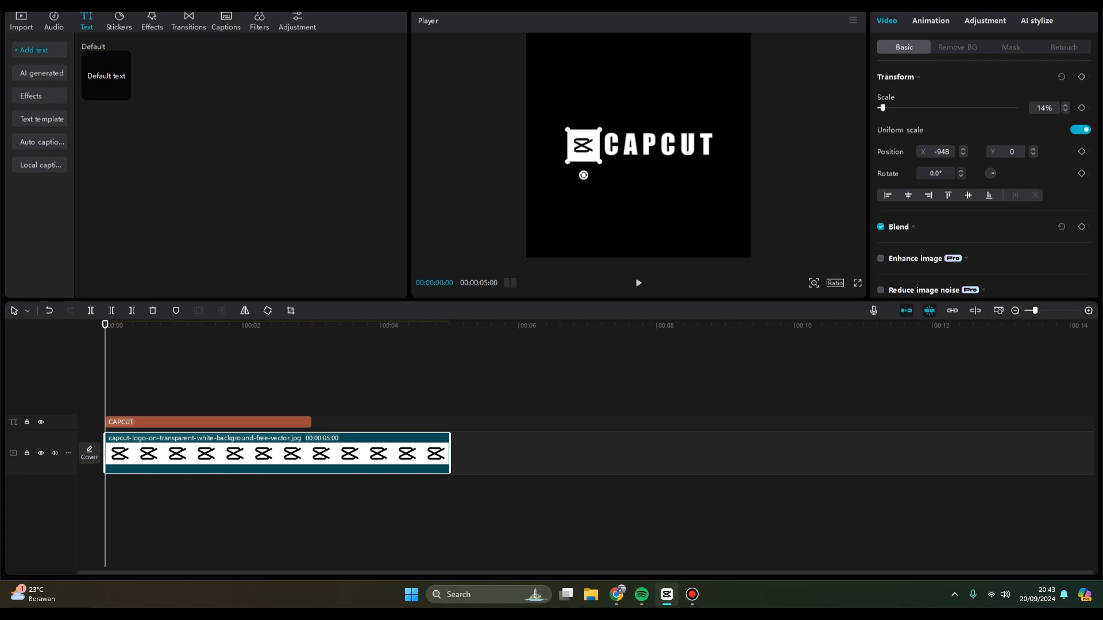
pyautogui.moveTo(451, 454); pyautogui.dragTo(381, 454)
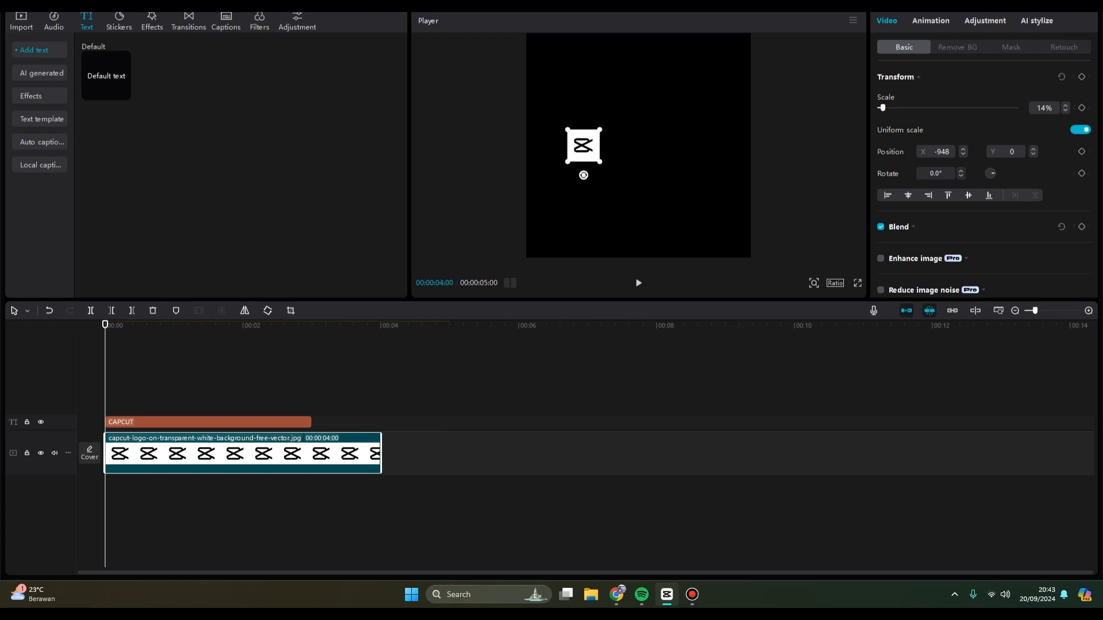
pyautogui.moveTo(310, 422); pyautogui.dragTo(381, 422)
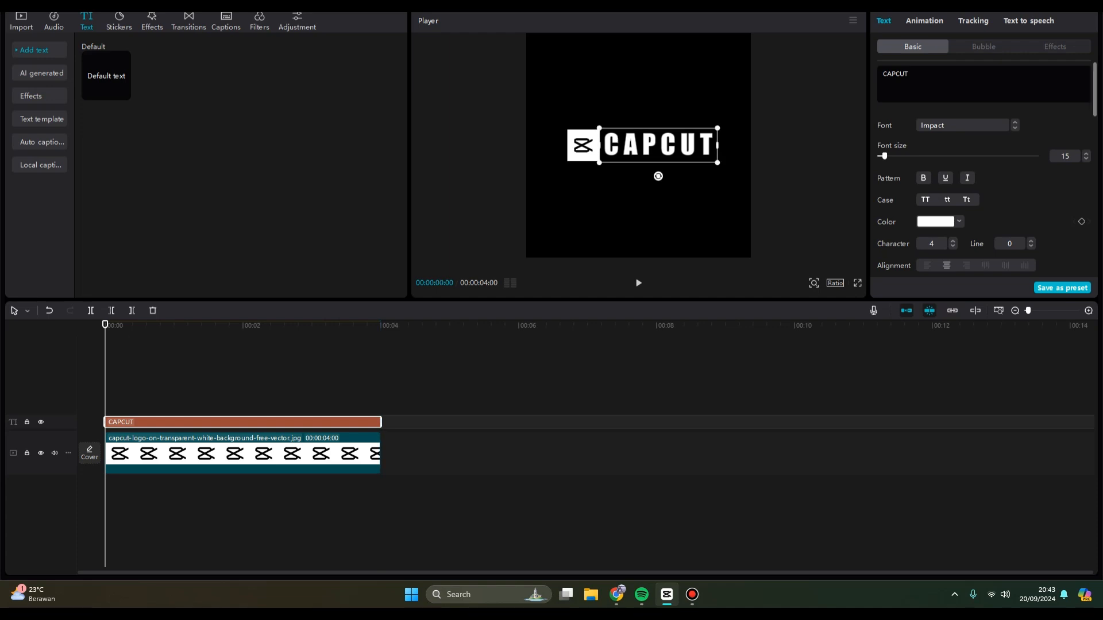
# Add Transform keyframes to the logo at the clip start with X about 324, scale about 60% and rotation about 49.3°.
pyautogui.click(242, 454)
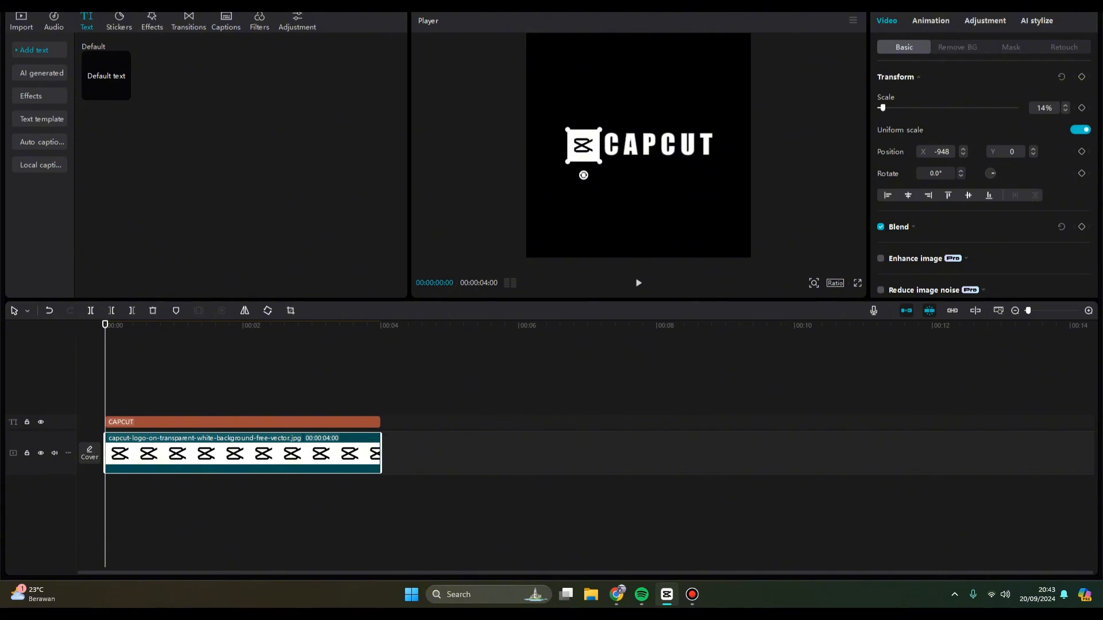
pyautogui.click(1081, 76)
pyautogui.moveTo(584, 146); pyautogui.dragTo(659, 145)
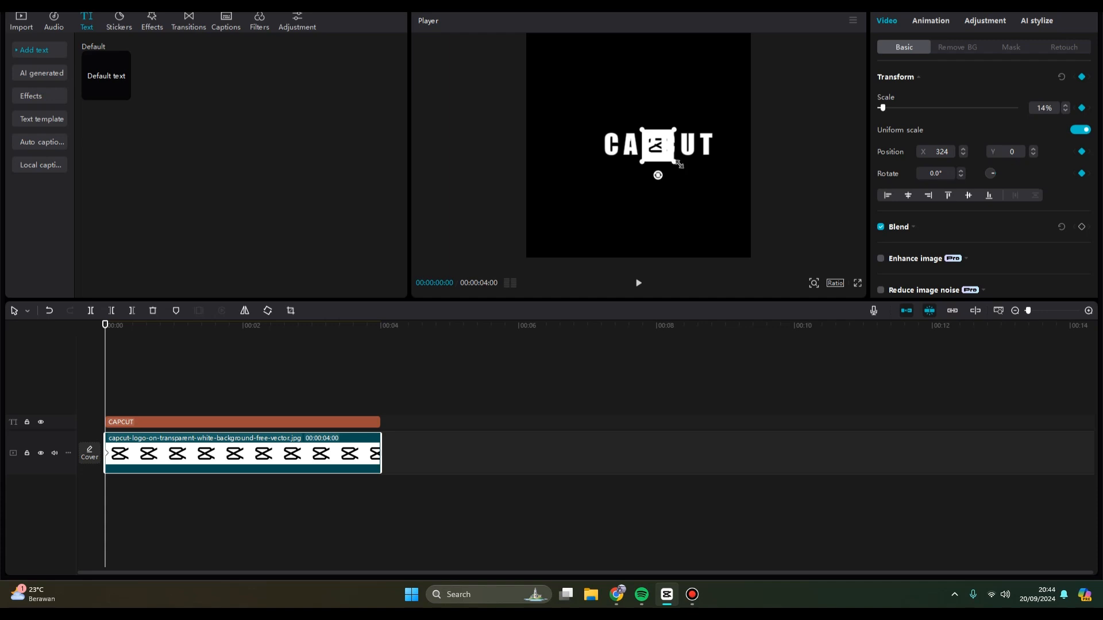
pyautogui.moveTo(675, 163); pyautogui.dragTo(763, 228)
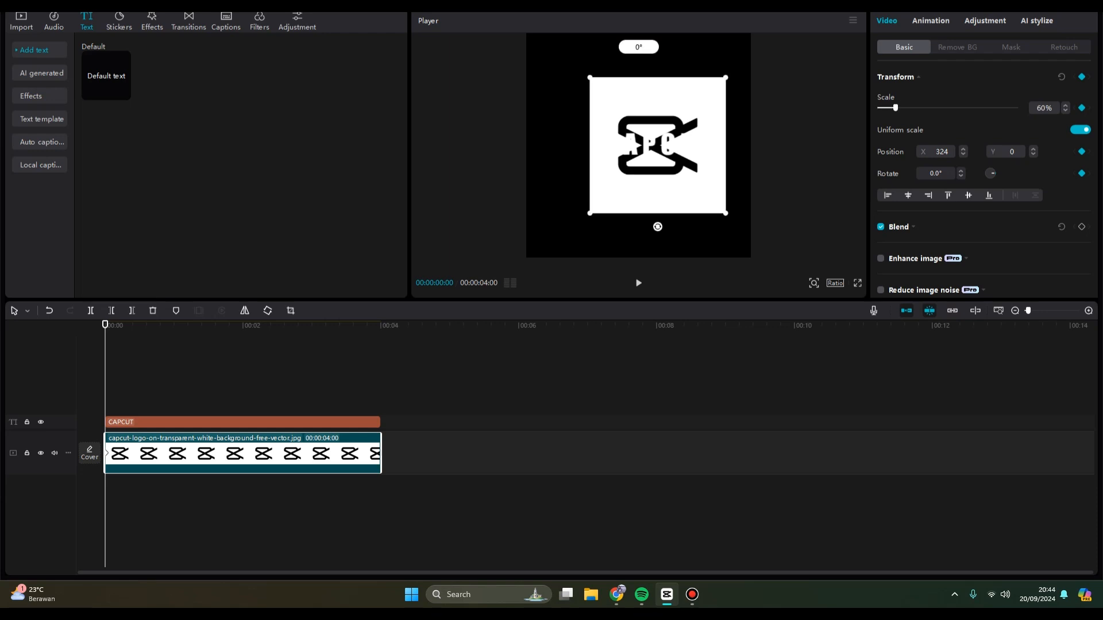
pyautogui.moveTo(658, 227); pyautogui.dragTo(595, 198)
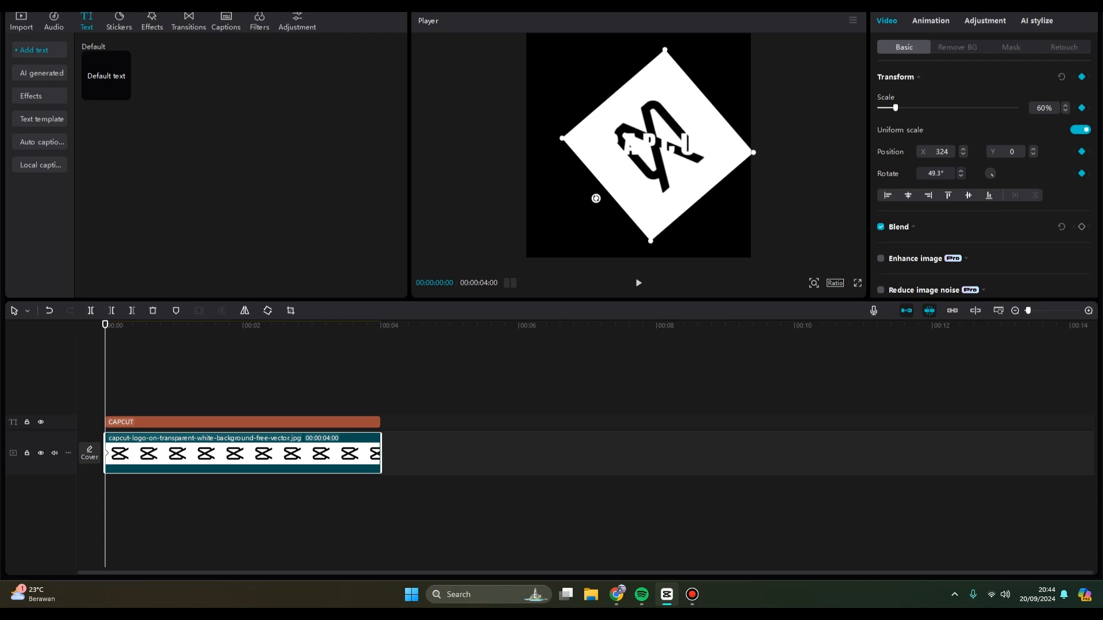
# Keyframe the logo at 00:00:01:06 with scale about 20% and X position about 958.
pyautogui.moveTo(105, 325); pyautogui.dragTo(188, 326)
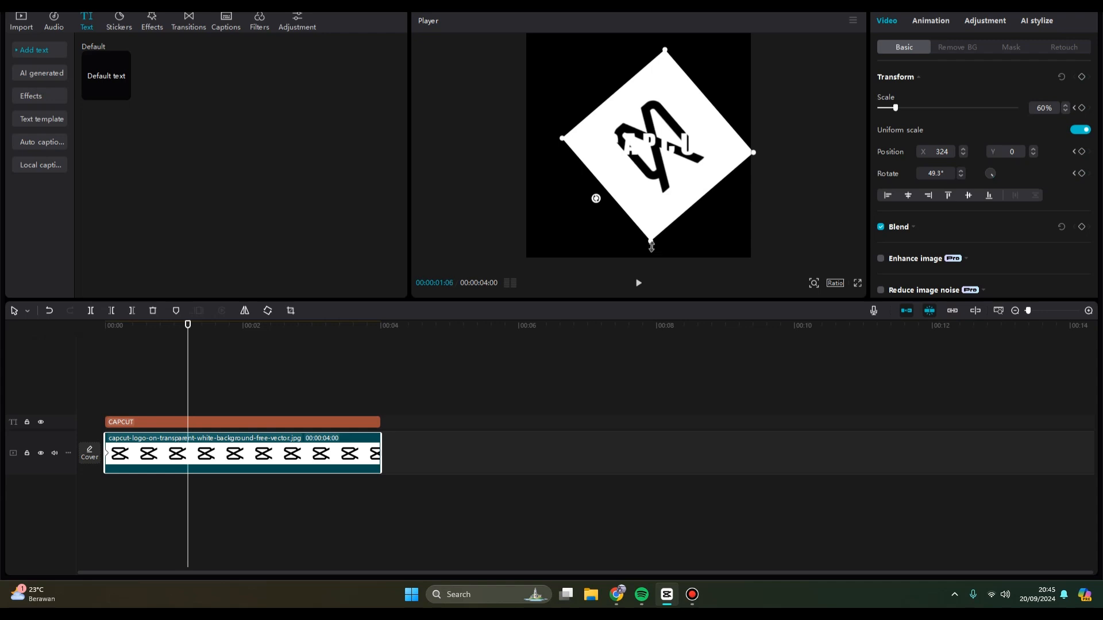
pyautogui.moveTo(652, 246); pyautogui.dragTo(659, 115)
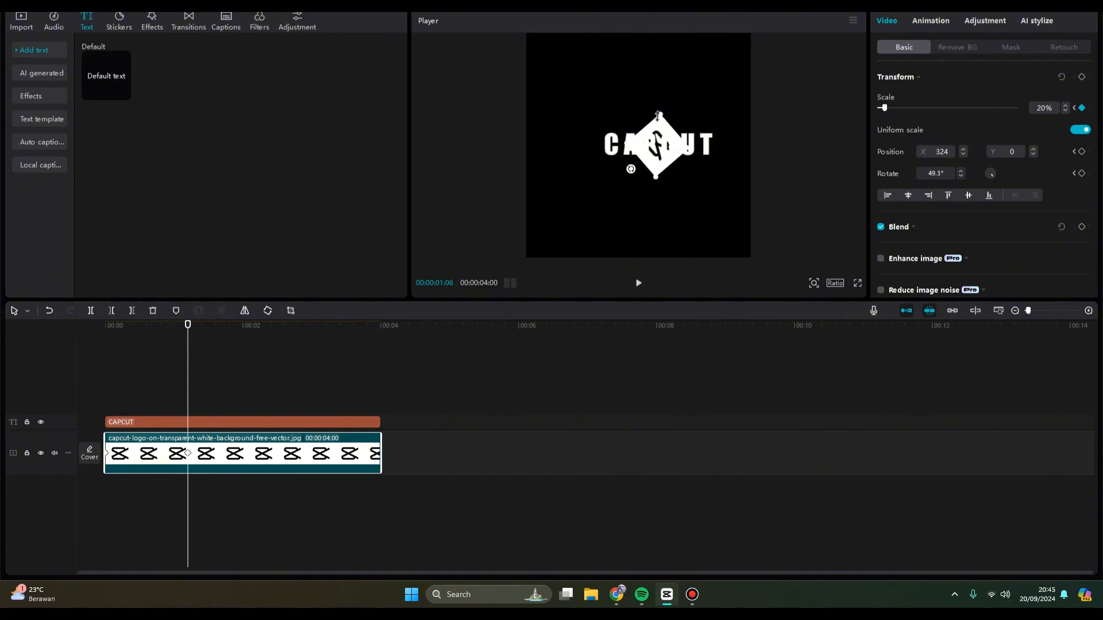
pyautogui.click(657, 116)
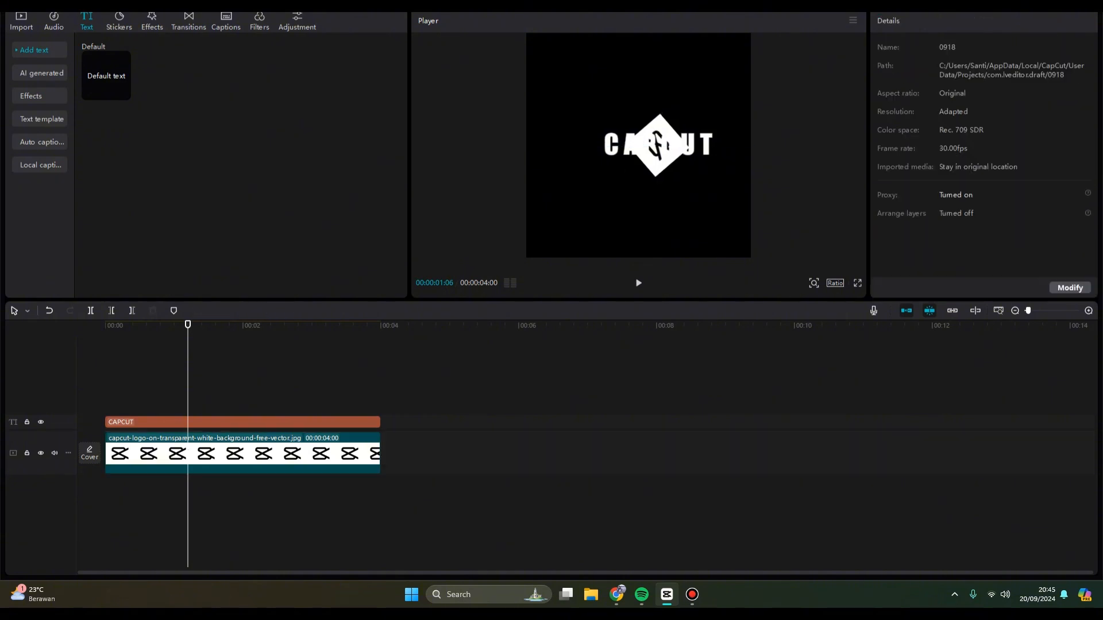
pyautogui.click(657, 116)
pyautogui.moveTo(658, 116); pyautogui.dragTo(695, 115)
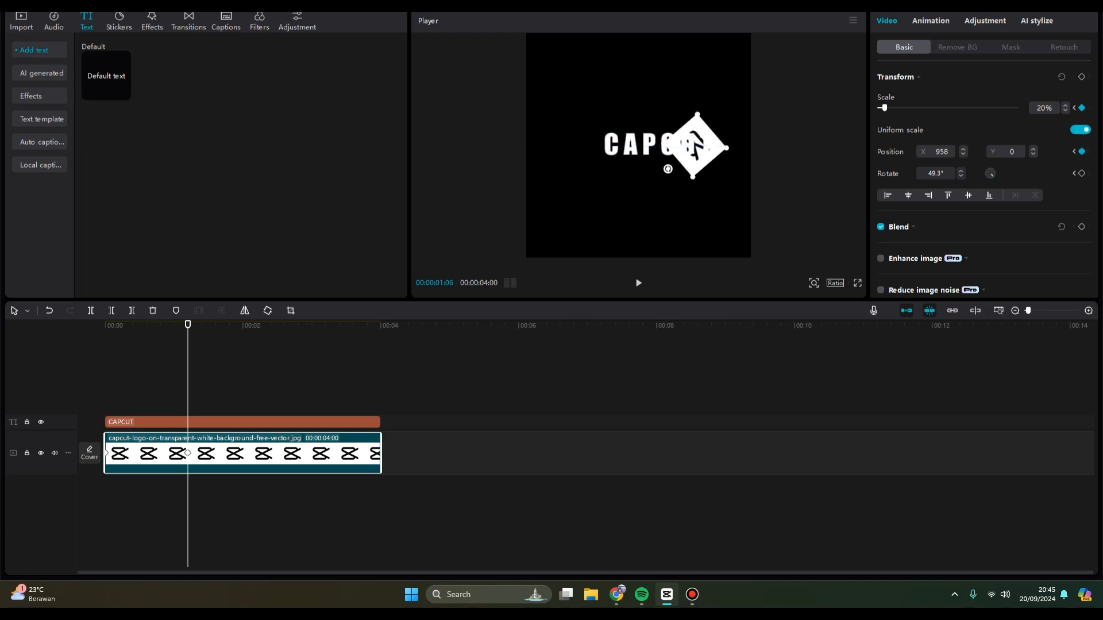
pyautogui.moveTo(668, 169); pyautogui.dragTo(682, 178)
pyautogui.hotkey('ctrl', 'z')
# Keyframe the logo at 00:00:02:19 with rotation 0° and X about -1056, left of the CAPCUT text.
pyautogui.moveTo(187, 325); pyautogui.dragTo(287, 325)
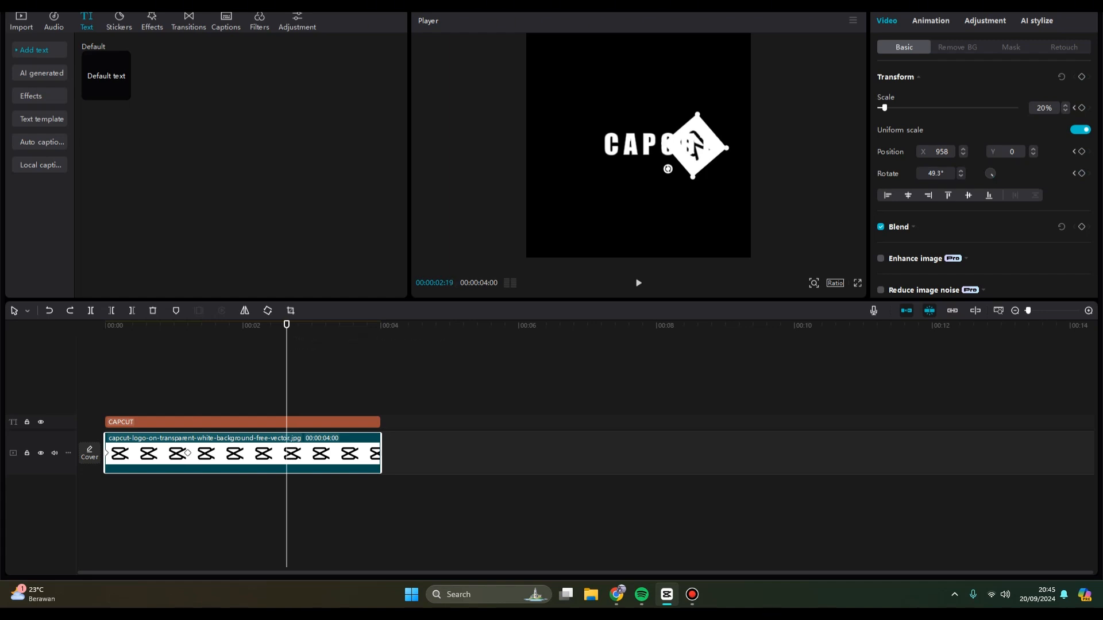
pyautogui.moveTo(667, 169); pyautogui.dragTo(674, 147)
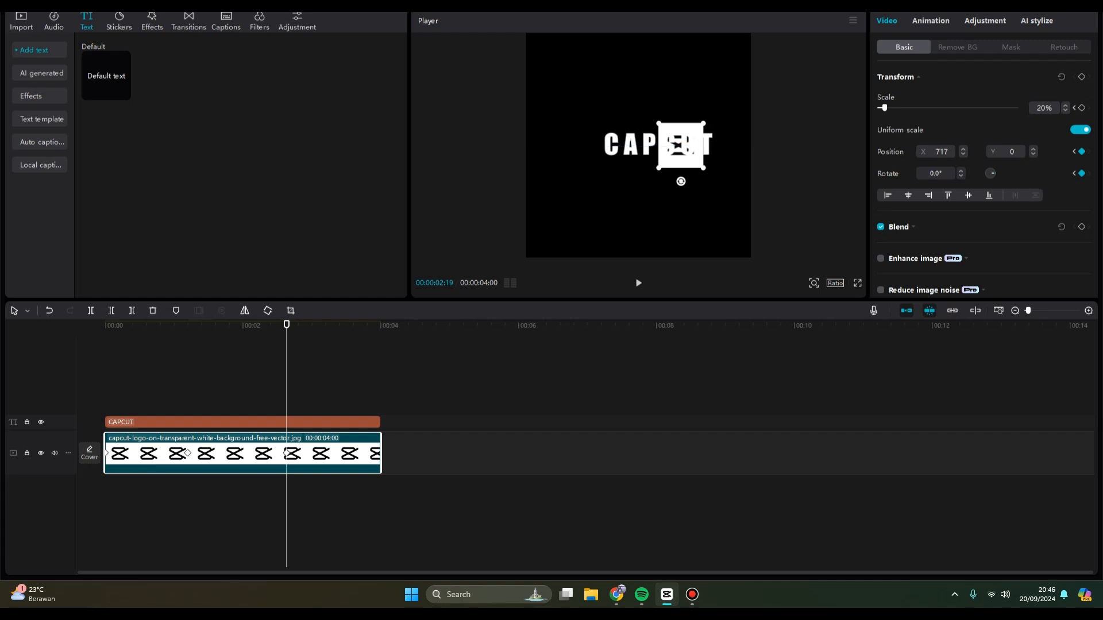
pyautogui.click(673, 146)
pyautogui.click(673, 147)
pyautogui.click(673, 146)
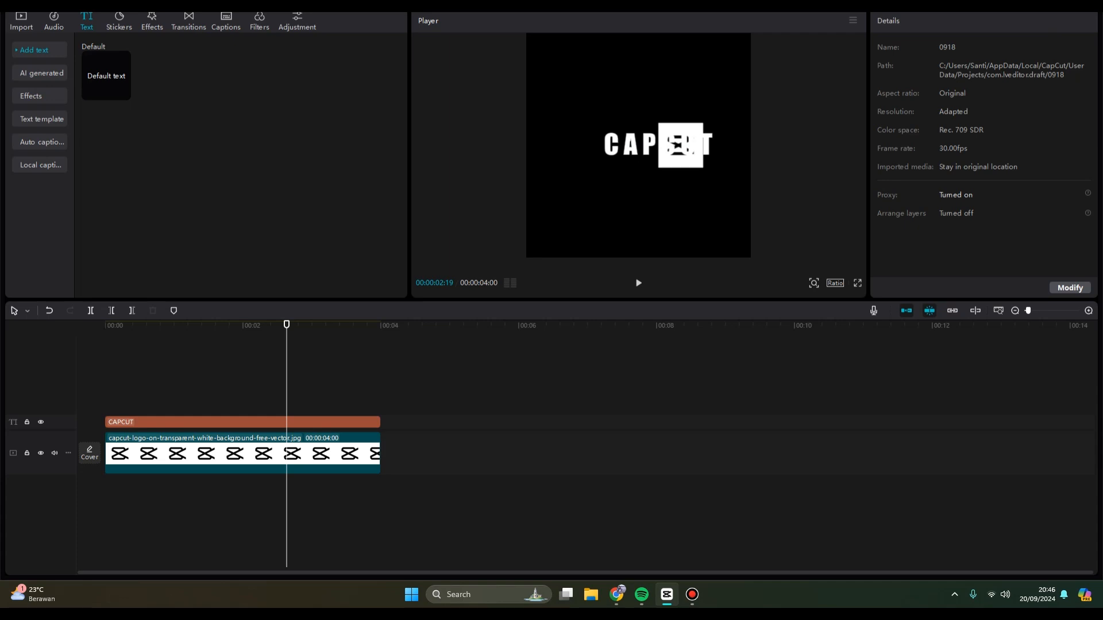
pyautogui.click(674, 147)
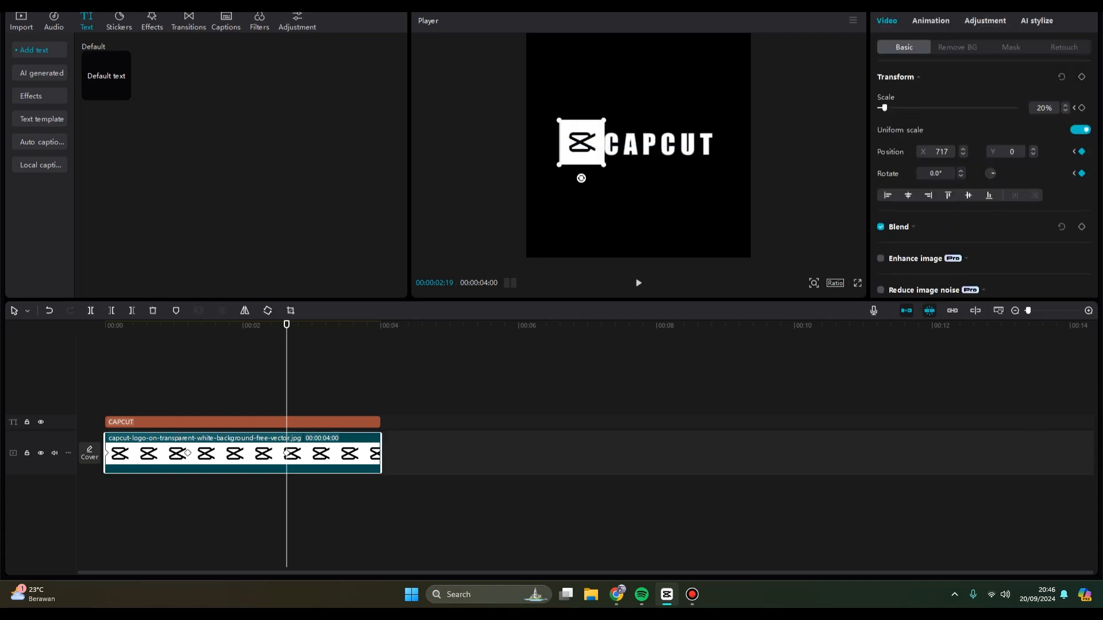
pyautogui.moveTo(581, 142); pyautogui.dragTo(577, 146)
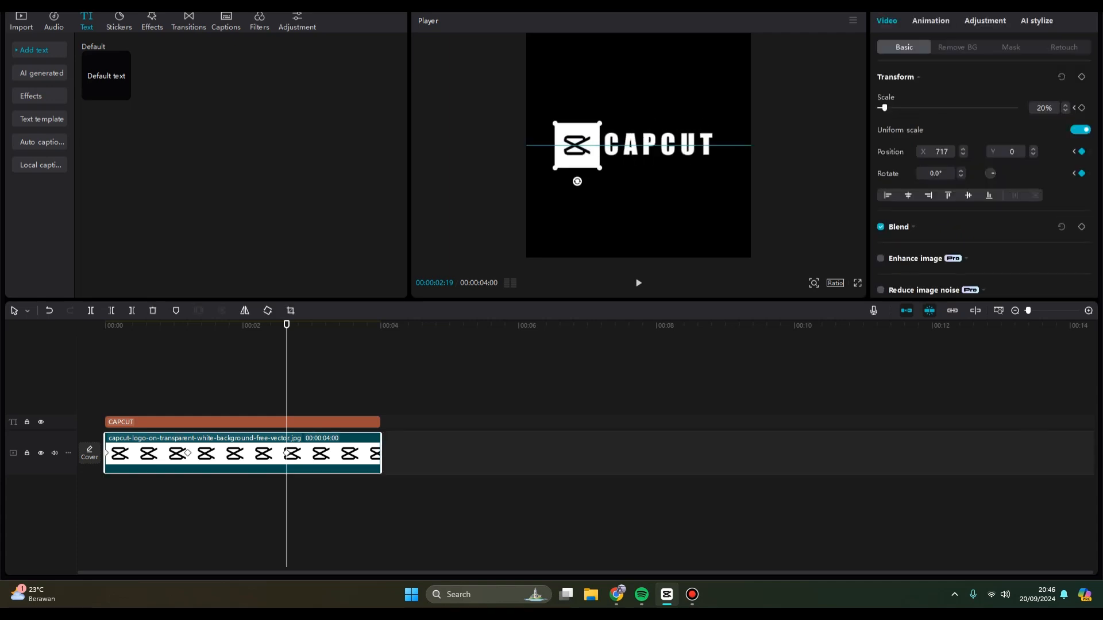
# Play the logo animation from the start of the timeline to check its motion.
pyautogui.moveTo(286, 325); pyautogui.dragTo(77, 359)
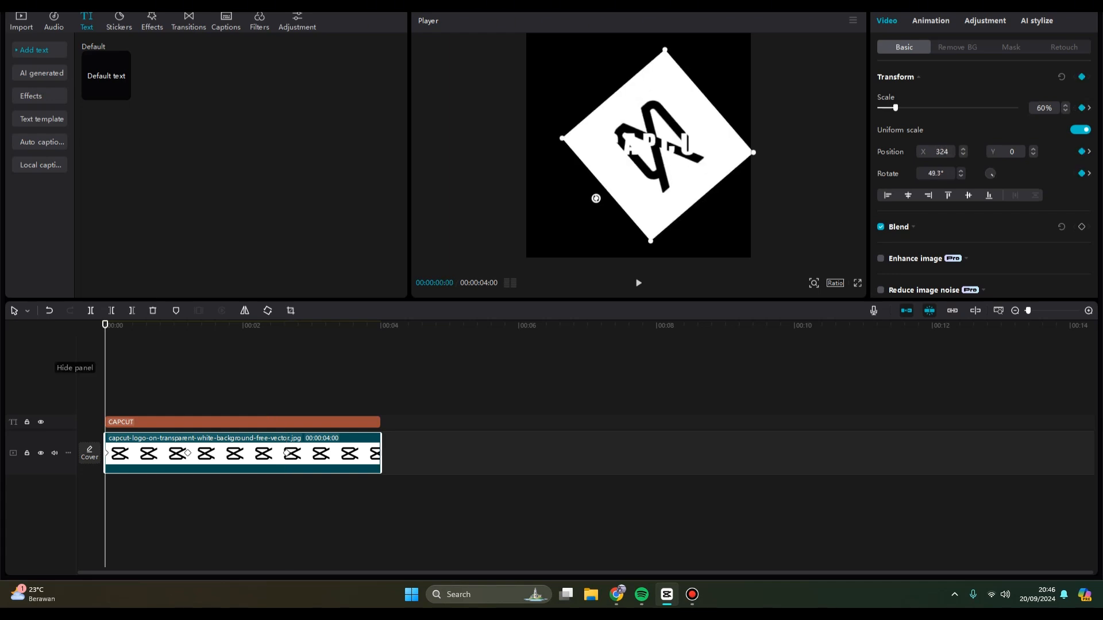
pyautogui.press('space')
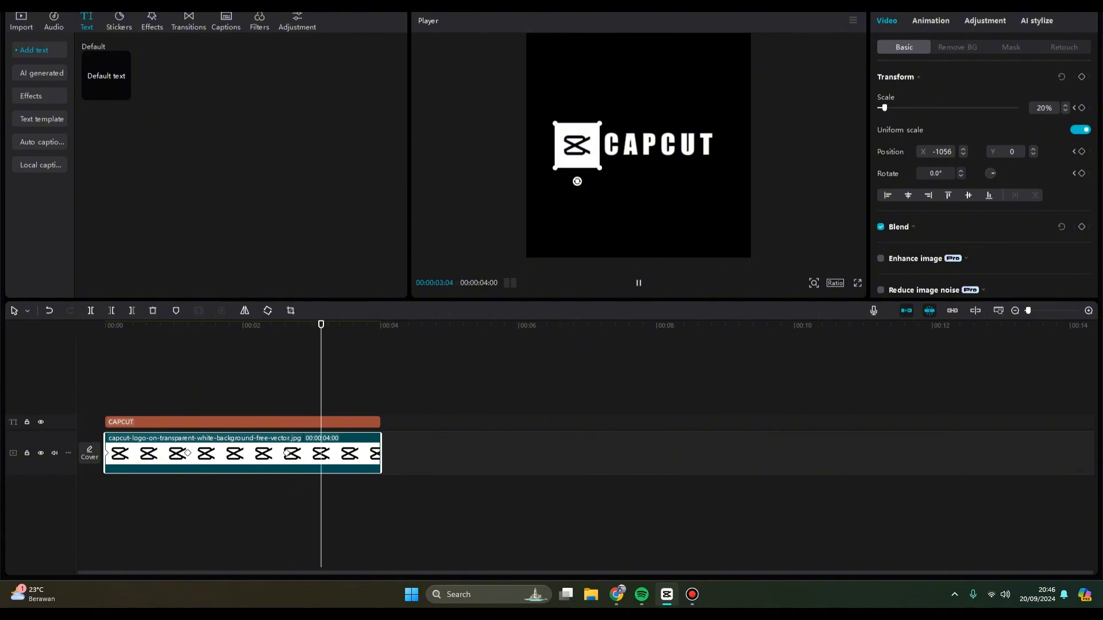
pyautogui.press('space')
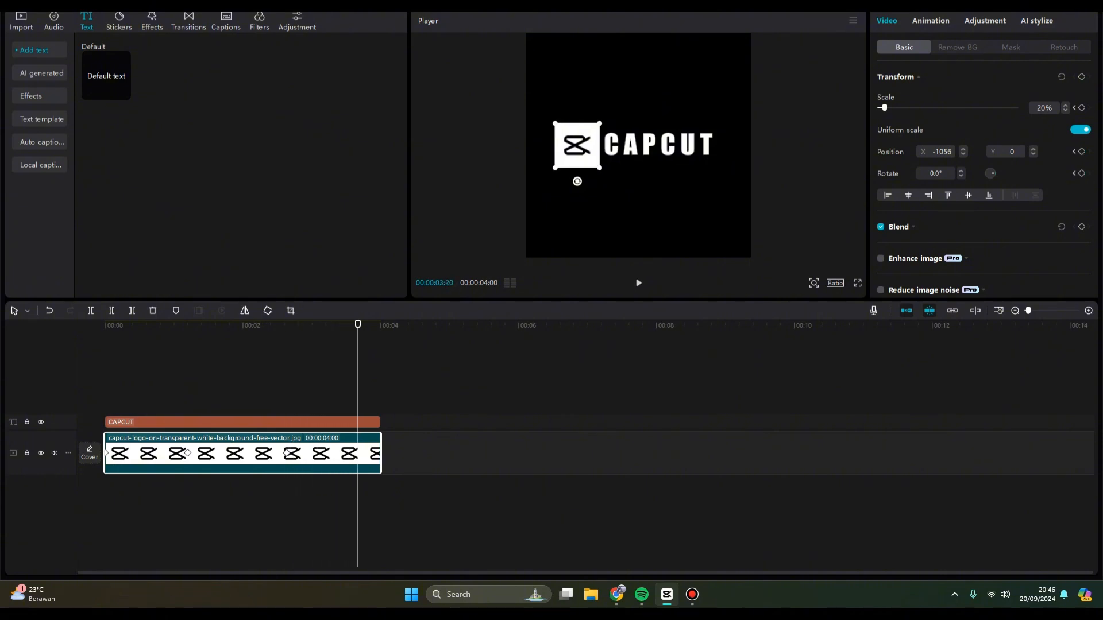
pyautogui.moveTo(357, 324); pyautogui.dragTo(105, 325)
pyautogui.press('space')
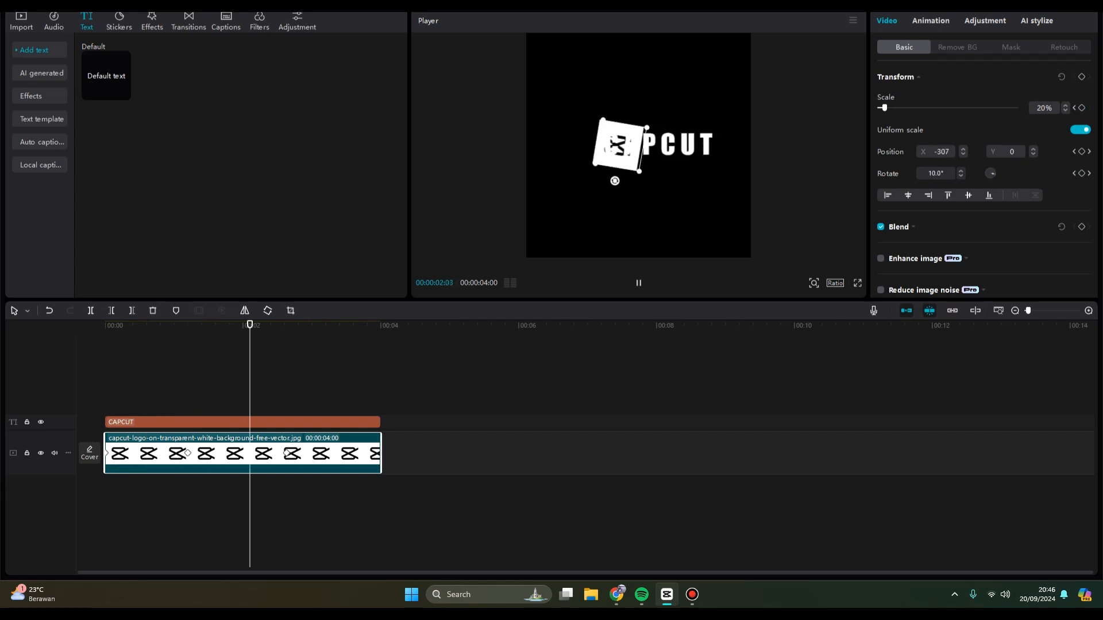
pyautogui.press('space')
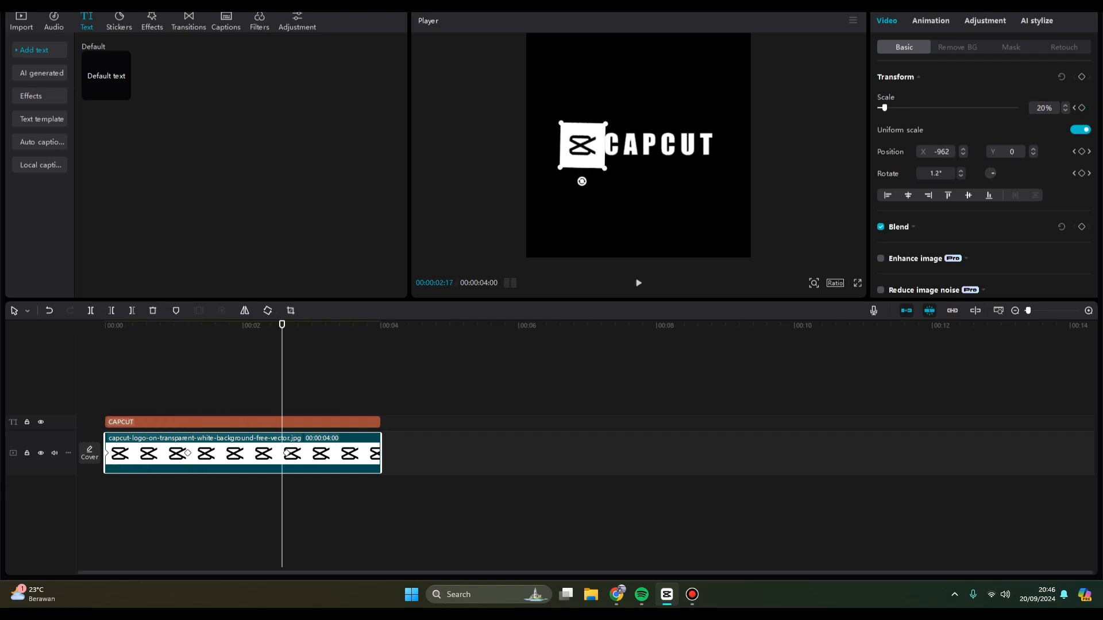
# Apply the Zoom 1 entrance animation to the logo clip.
pyautogui.moveTo(282, 325); pyautogui.dragTo(188, 325)
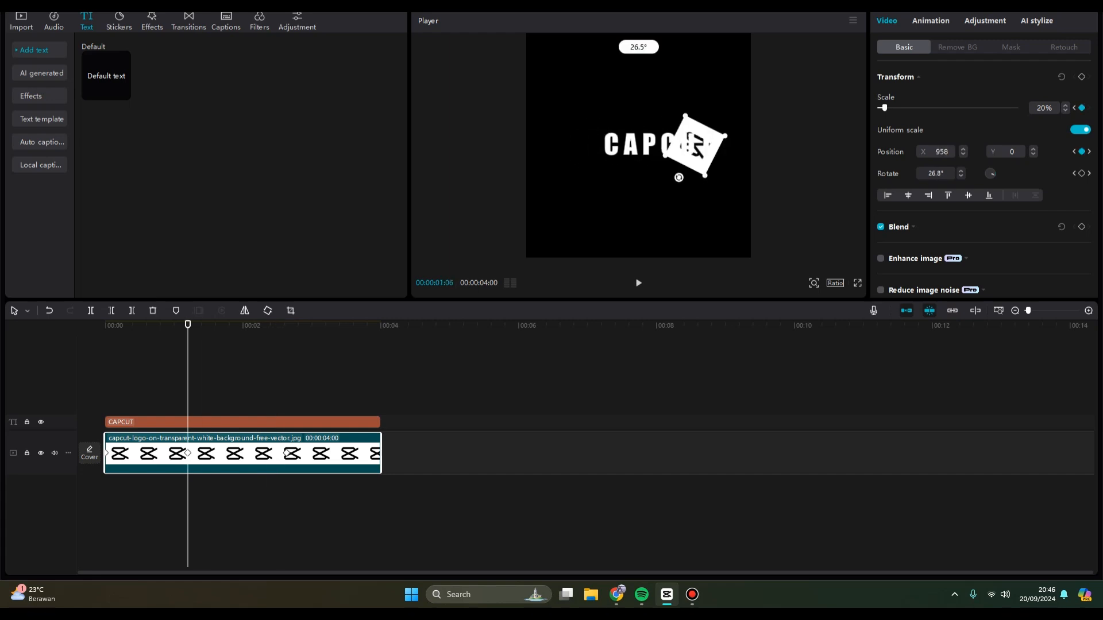
pyautogui.click(930, 21)
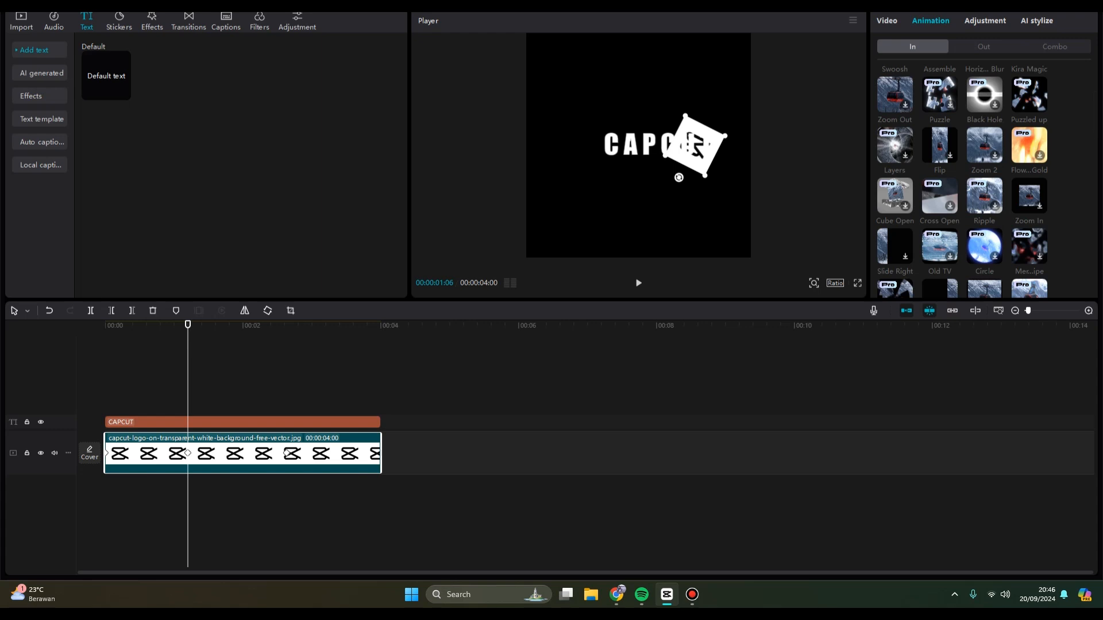
pyautogui.scroll(-1, 984, 172)
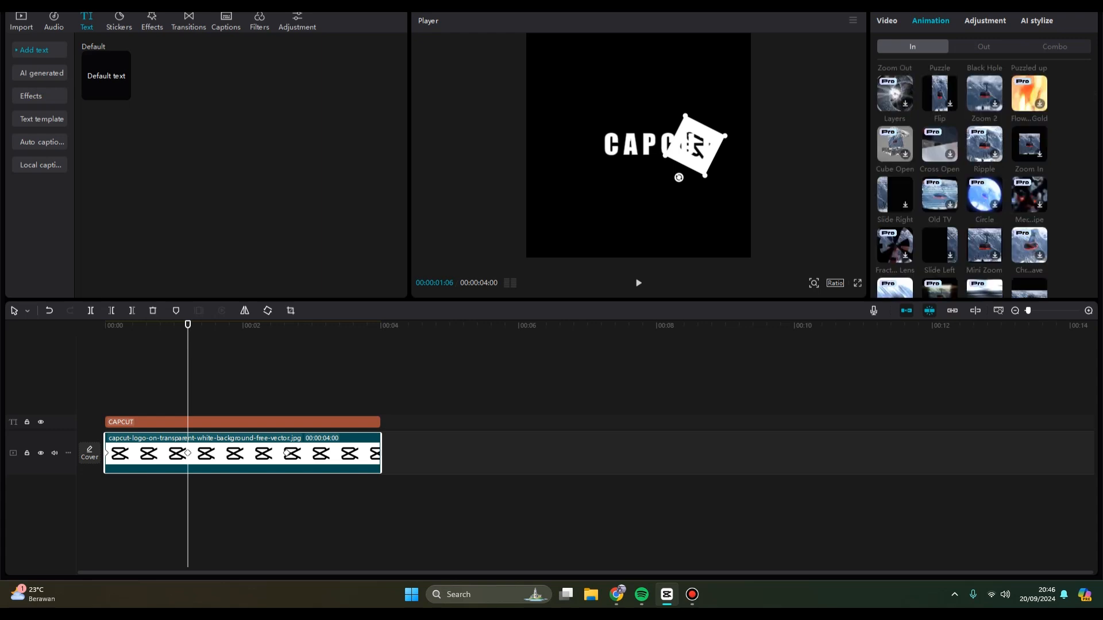
pyautogui.scroll(-3, 984, 173)
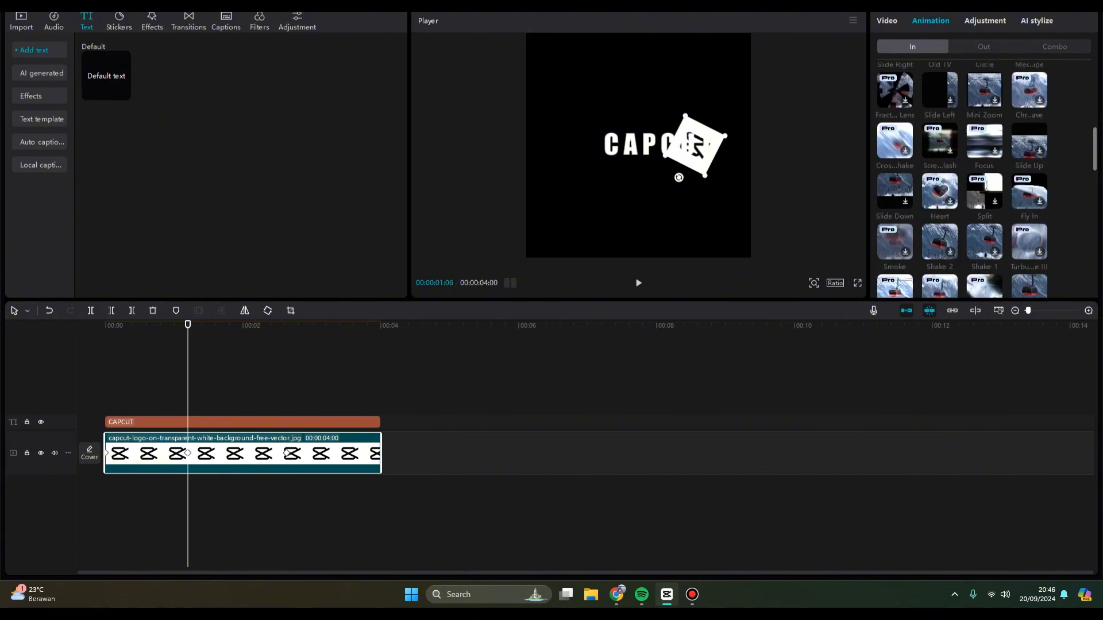
pyautogui.scroll(-1, 984, 172)
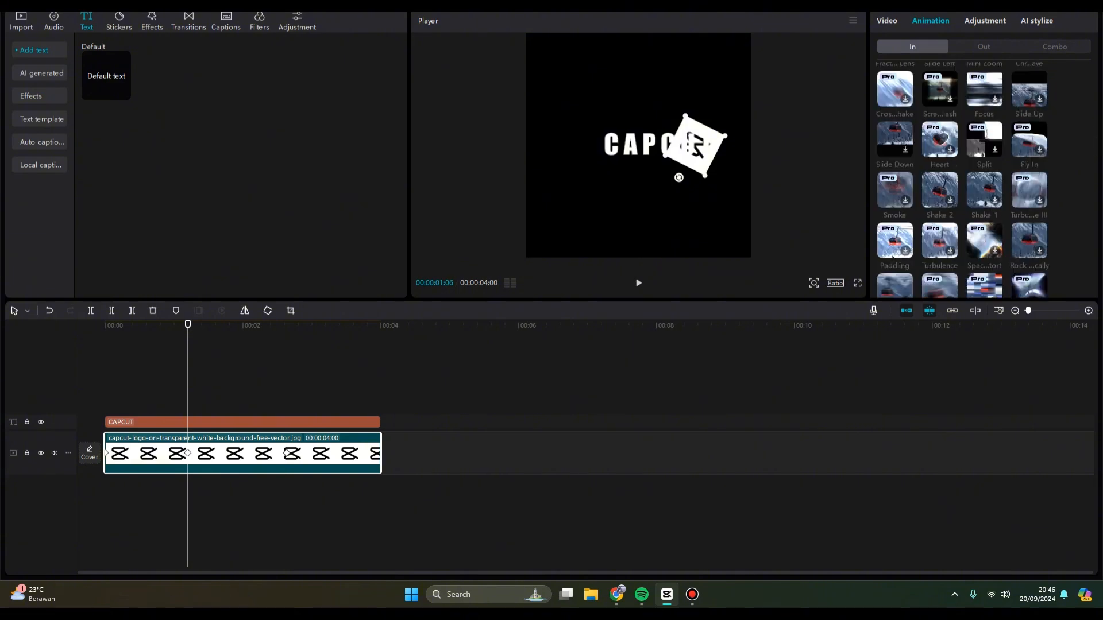
pyautogui.scroll(-1, 984, 173)
pyautogui.scroll(-3, 984, 172)
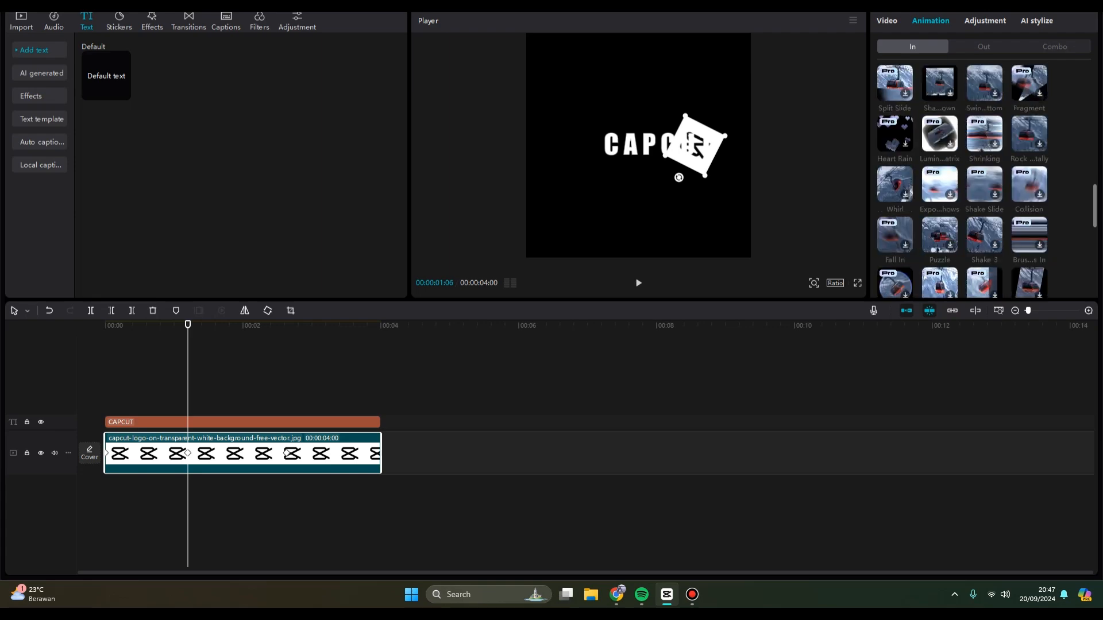
pyautogui.scroll(5, 984, 173)
pyautogui.scroll(2, 984, 172)
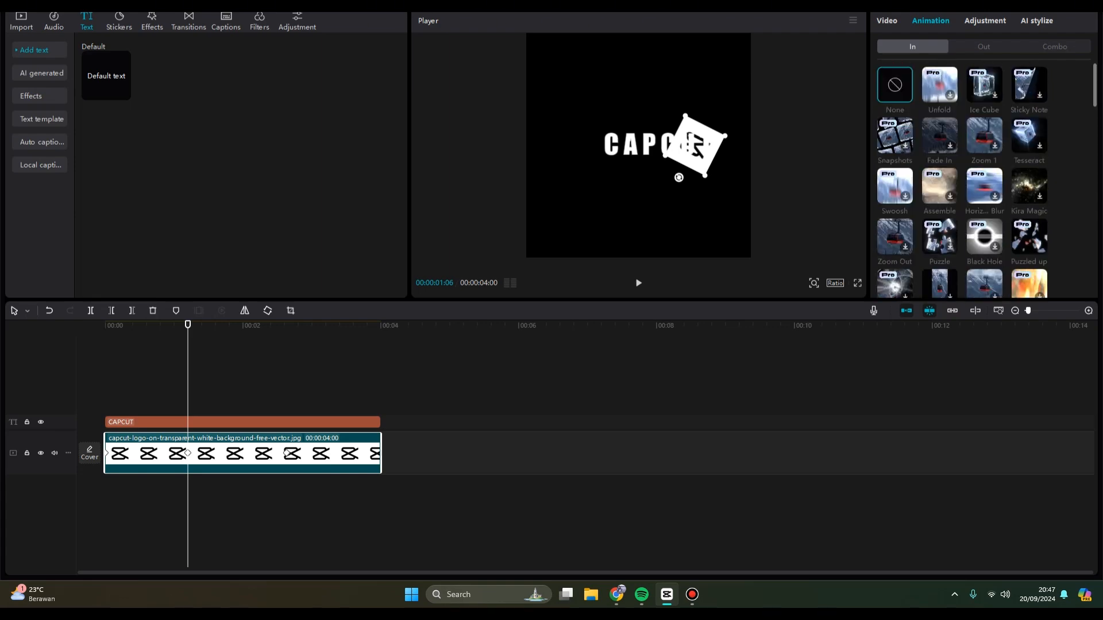
pyautogui.click(984, 135)
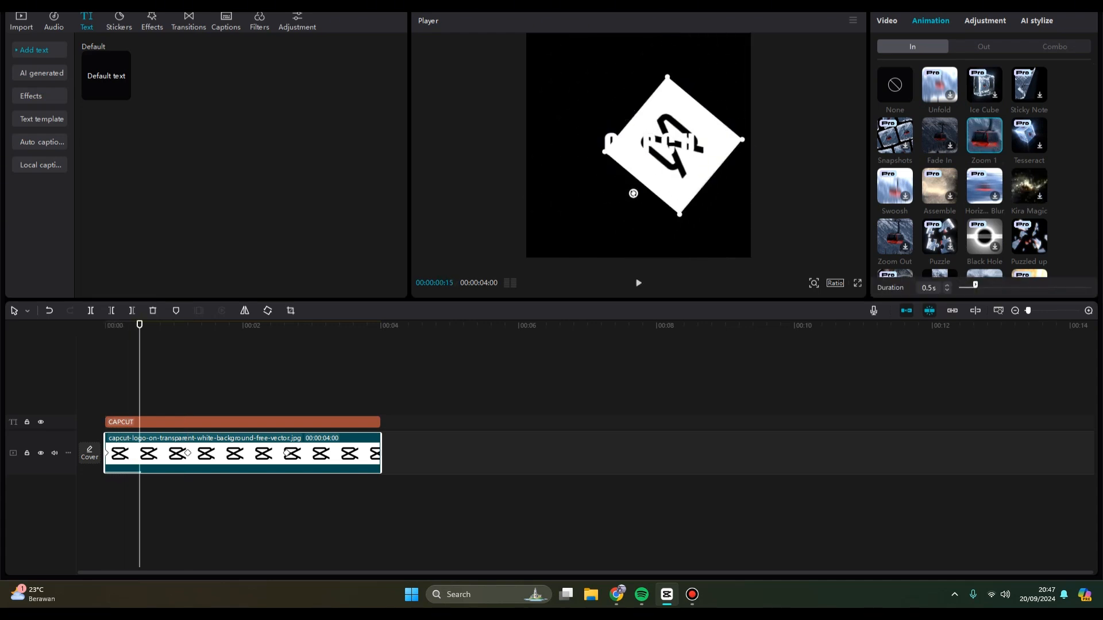
# Set the duration of the logo's Zoom 1 entrance animation to 1.5 s.
pyautogui.moveTo(975, 285); pyautogui.dragTo(992, 285)
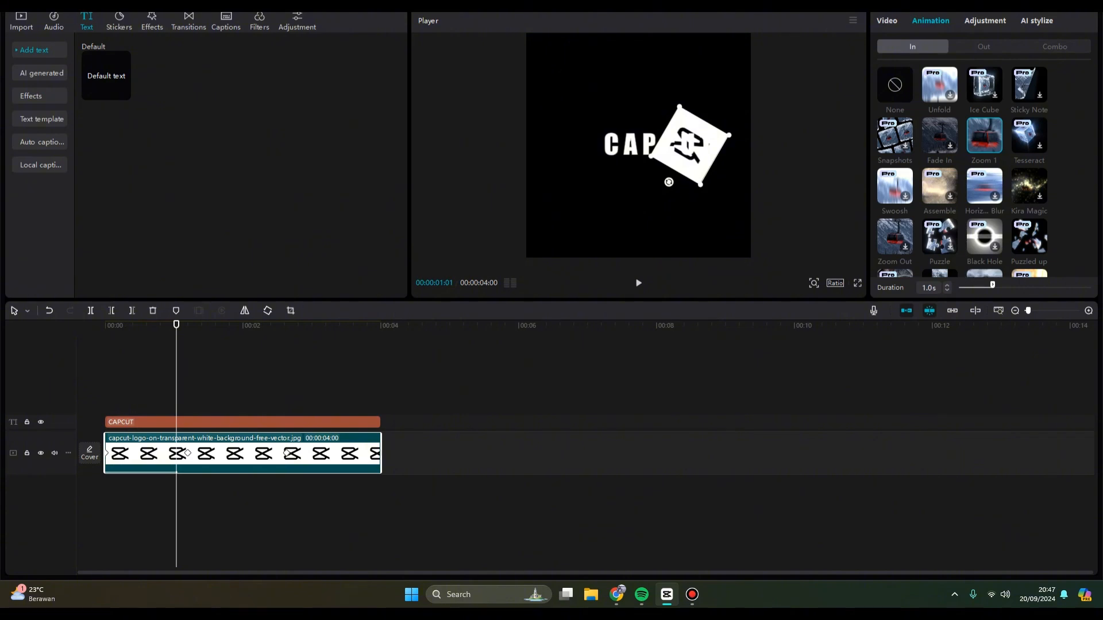
pyautogui.moveTo(992, 285); pyautogui.dragTo(1024, 285)
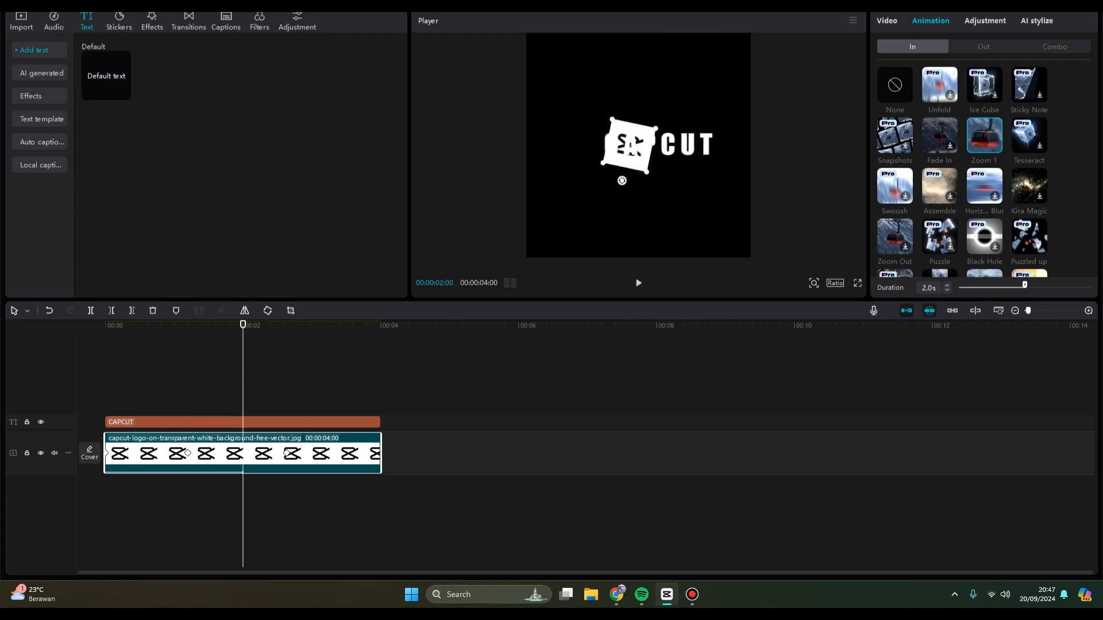
pyautogui.moveTo(1025, 285); pyautogui.dragTo(1052, 285)
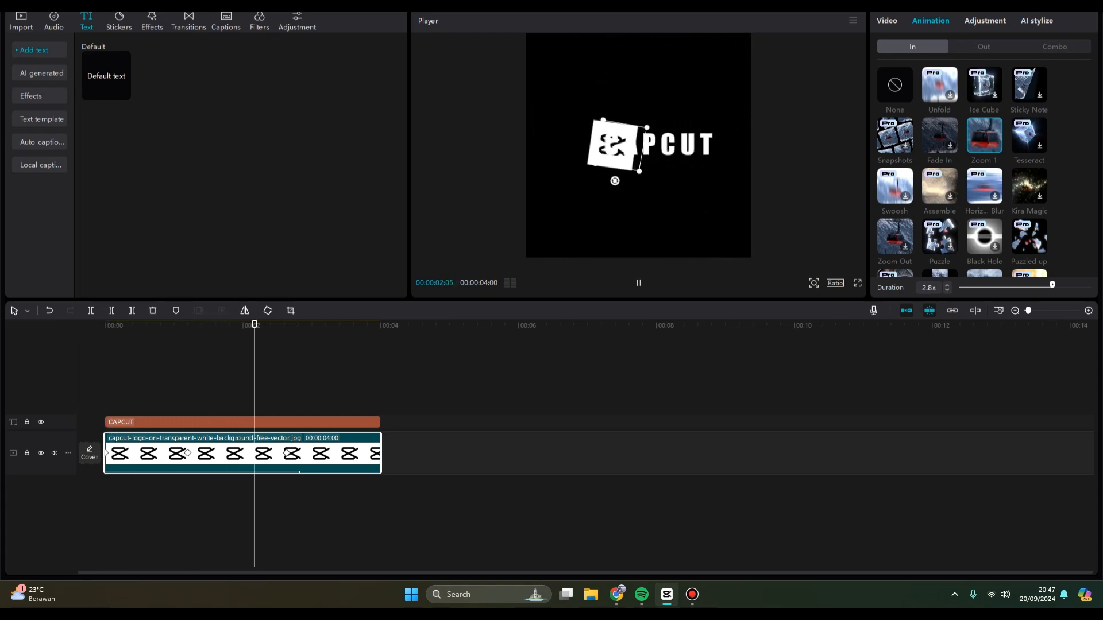
pyautogui.moveTo(1052, 285); pyautogui.dragTo(1010, 285)
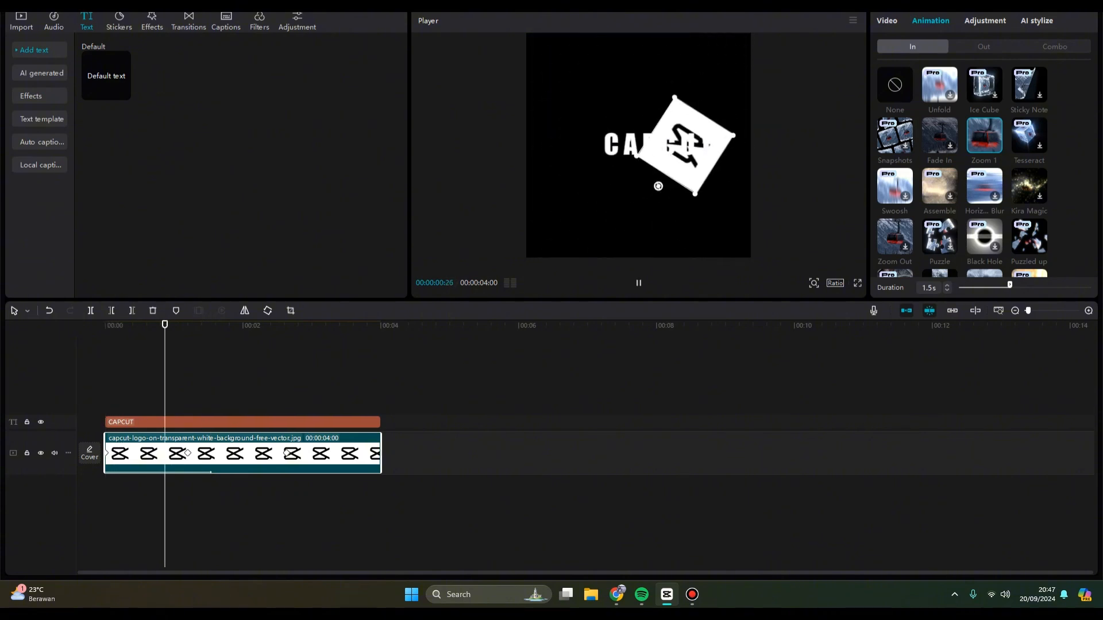
# Trim the start of the CAPCUT text clip to the logo keyframe at 00:00:01:06 and convert the text into a compound clip.
pyautogui.click(242, 421)
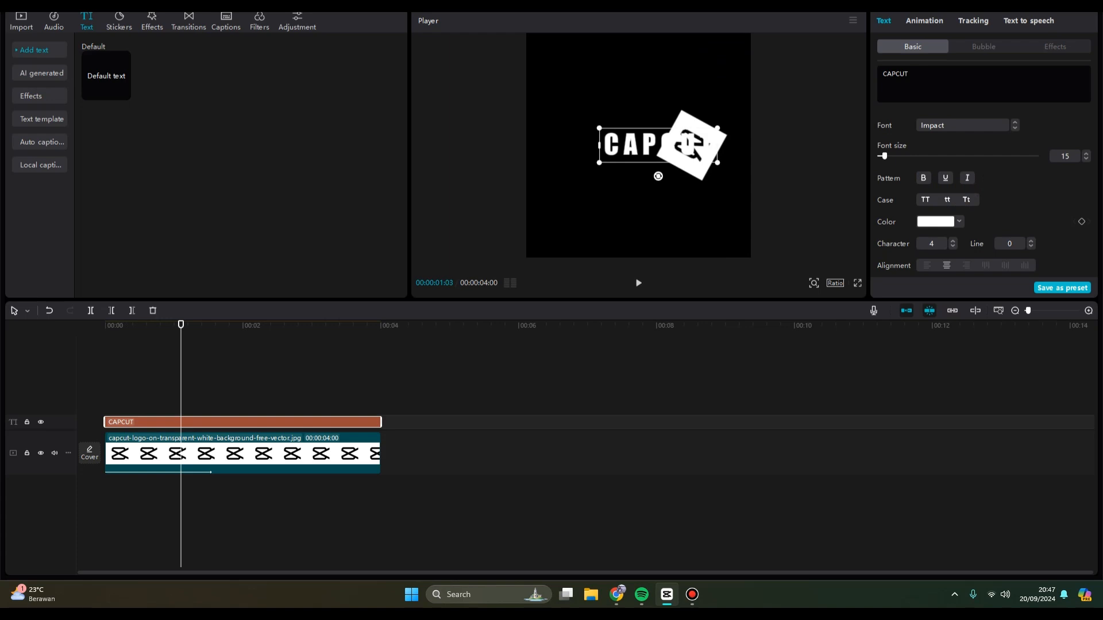
pyautogui.press('Right')
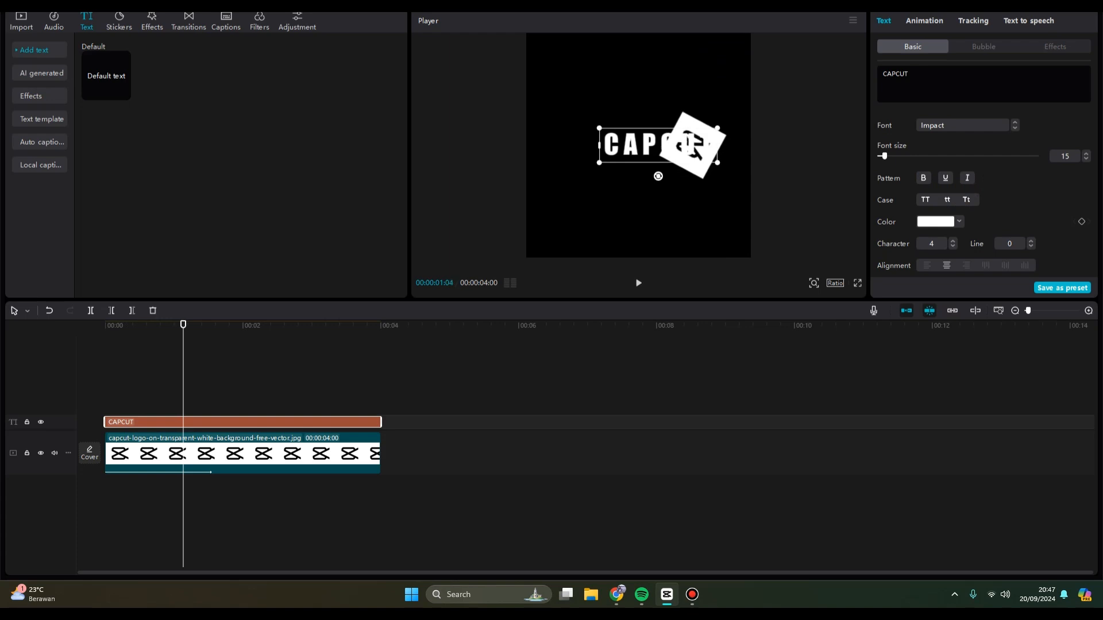
pyautogui.click(242, 453)
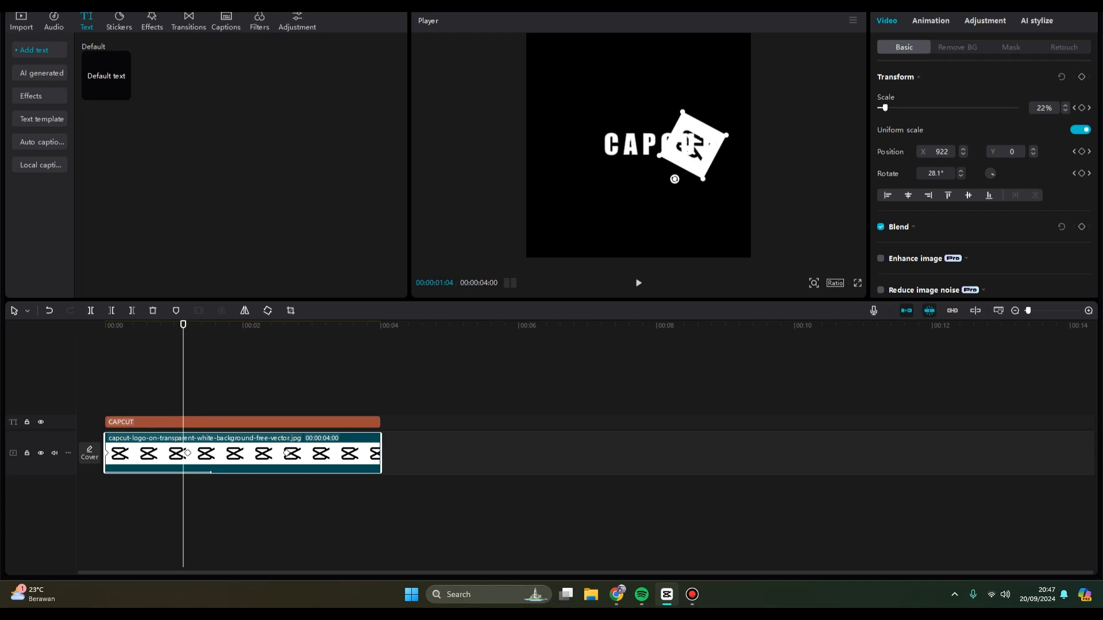
pyautogui.press('Right')
pyautogui.press('Right')
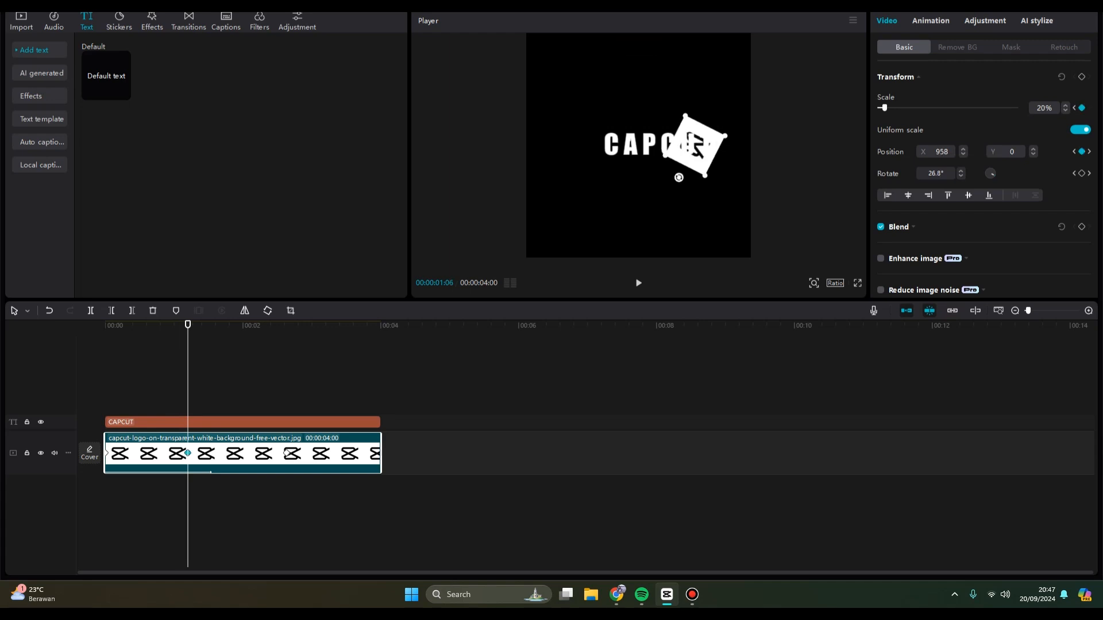
pyautogui.click(242, 422)
pyautogui.press('q')
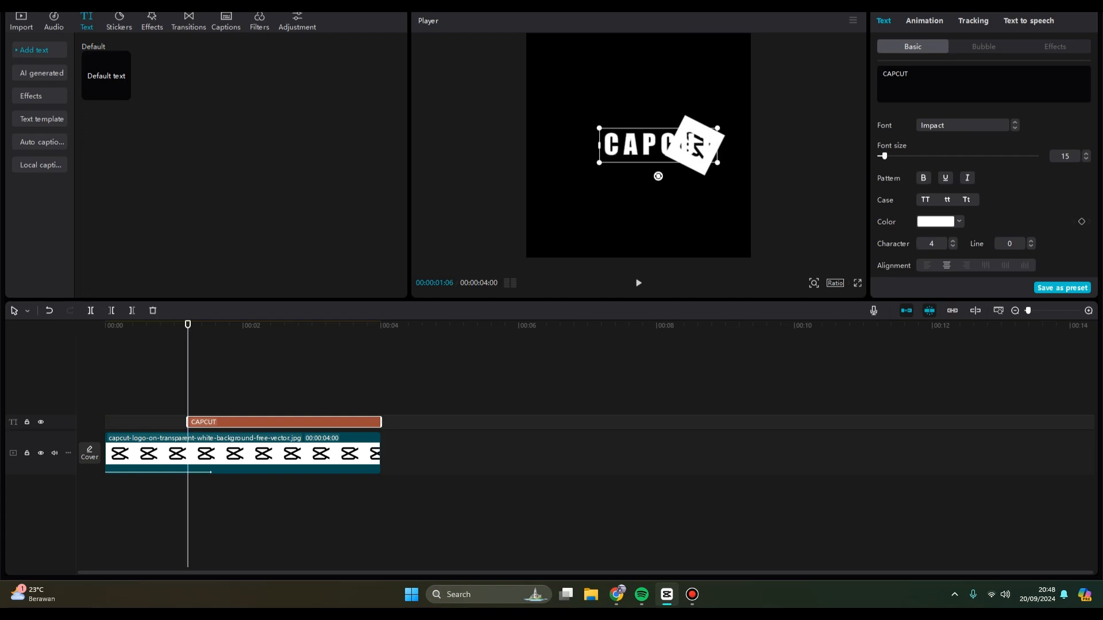
pyautogui.rightClick(276, 422)
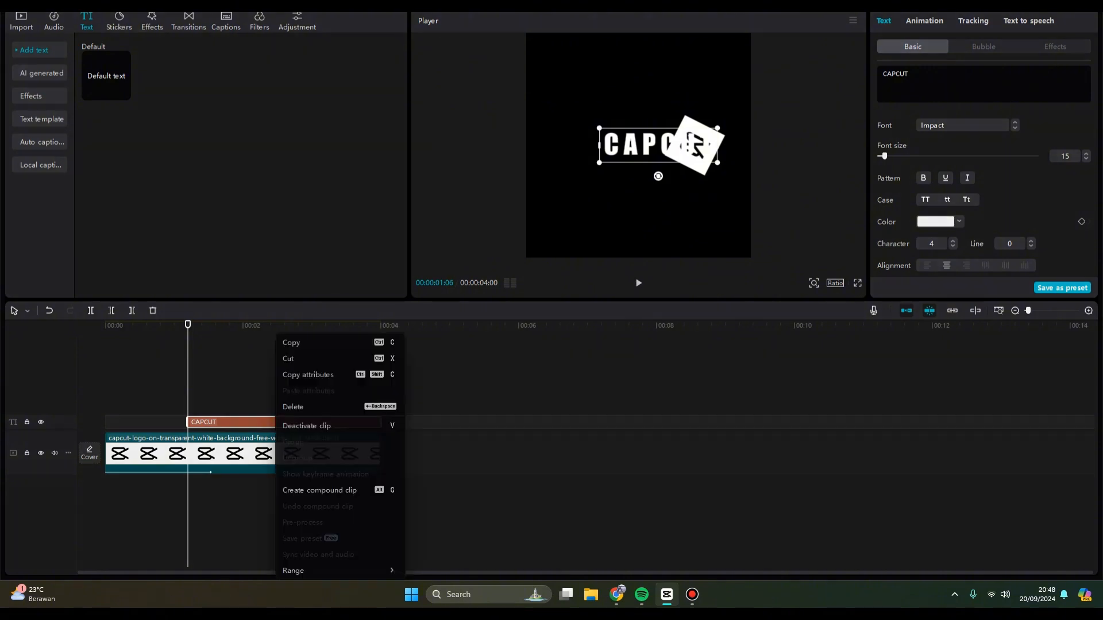
pyautogui.click(319, 490)
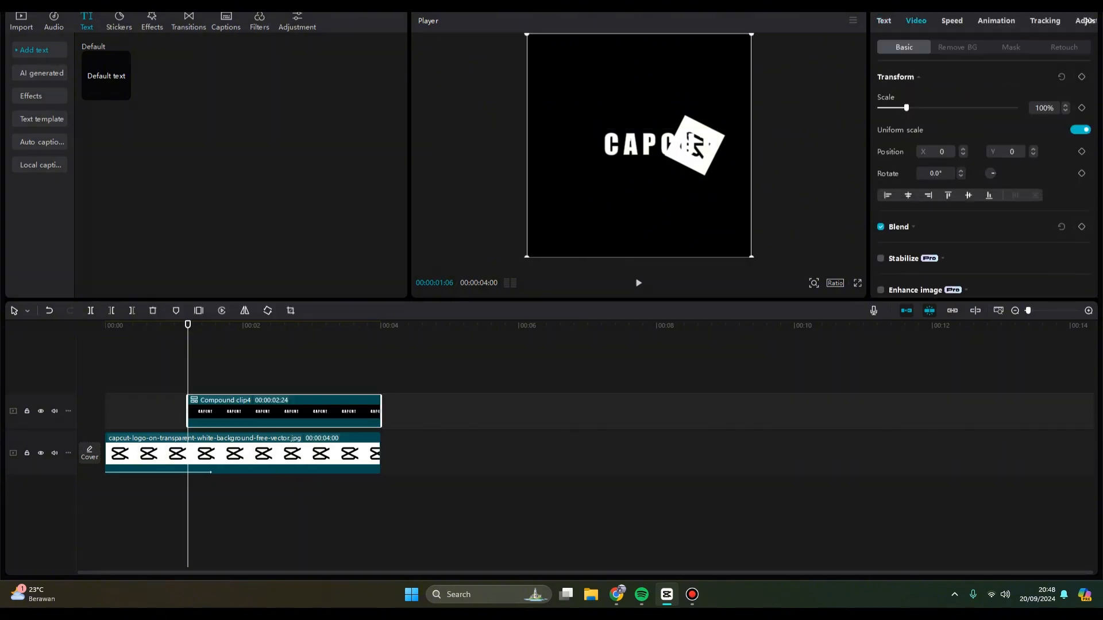
# Add a Horizontal mask to the compound clip, rotated 90° with X about 643, and keyframe it at the clip's start.
pyautogui.click(1010, 47)
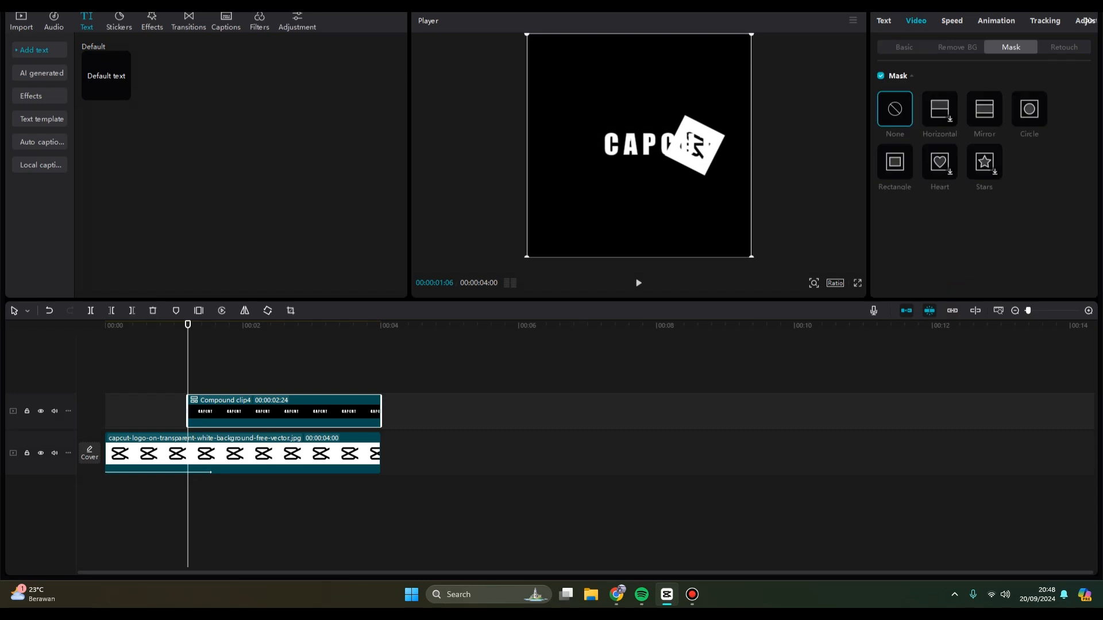
pyautogui.click(939, 109)
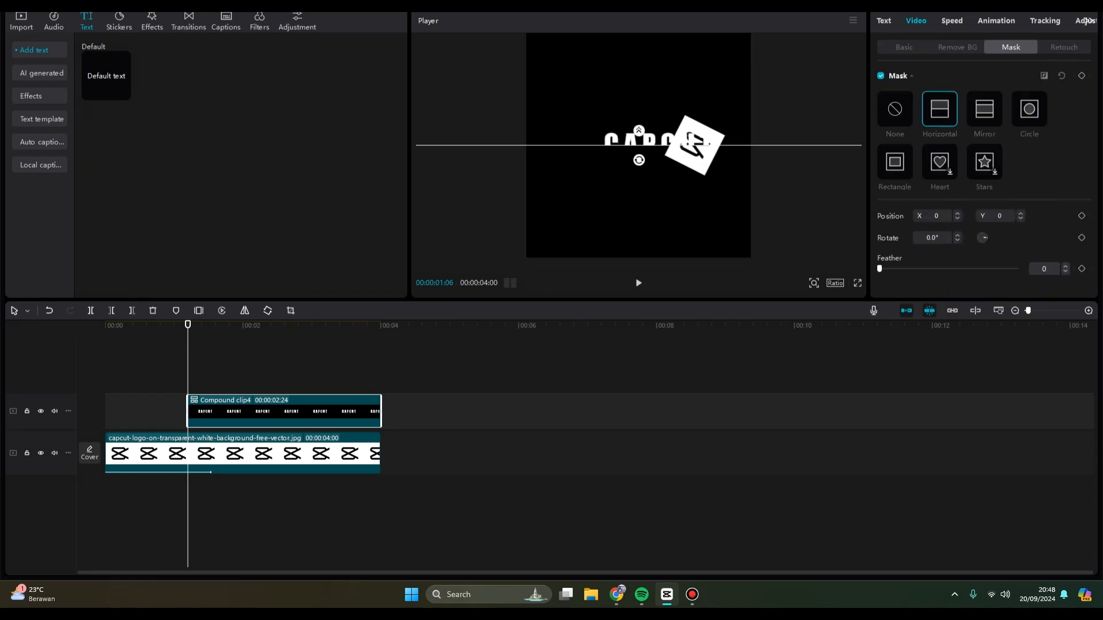
pyautogui.moveTo(639, 160); pyautogui.dragTo(700, 145)
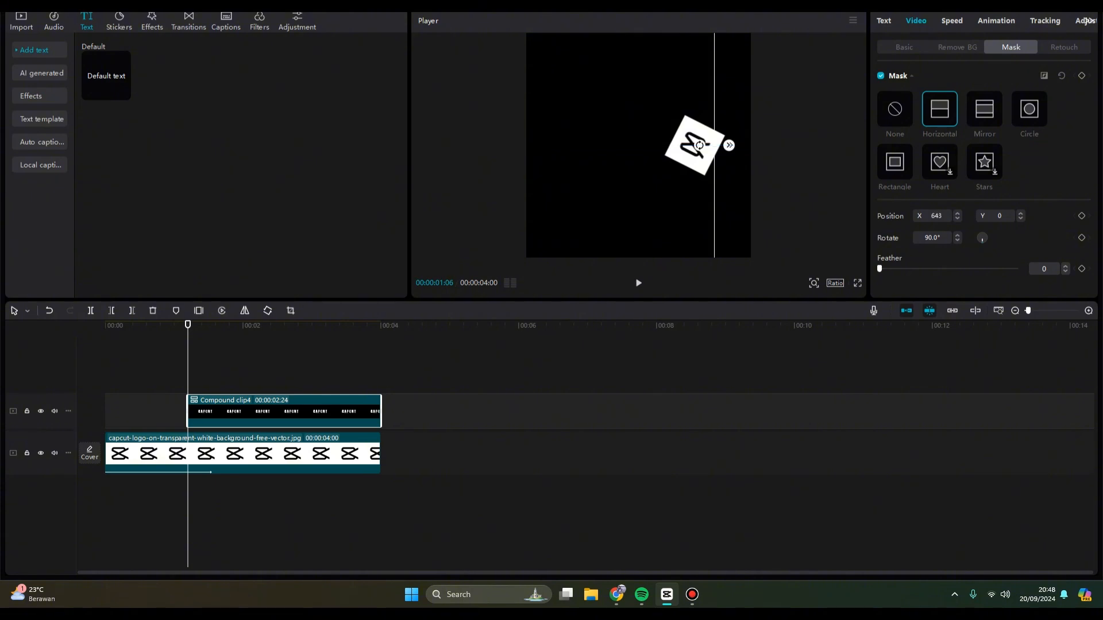
pyautogui.click(1081, 76)
# Keyframe the mask position behind the moving logo at 00:00:01:17 with X about 496 and at 00:00:01:22 with X about 368.
pyautogui.hotkey('ctrl', '+')
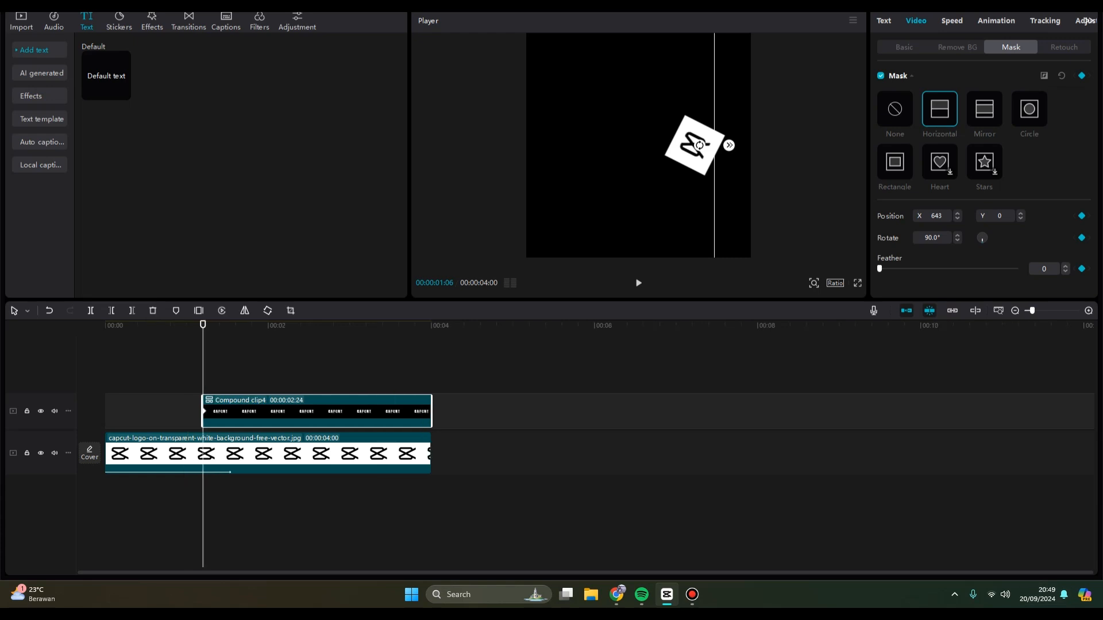
pyautogui.moveTo(202, 326); pyautogui.dragTo(233, 326)
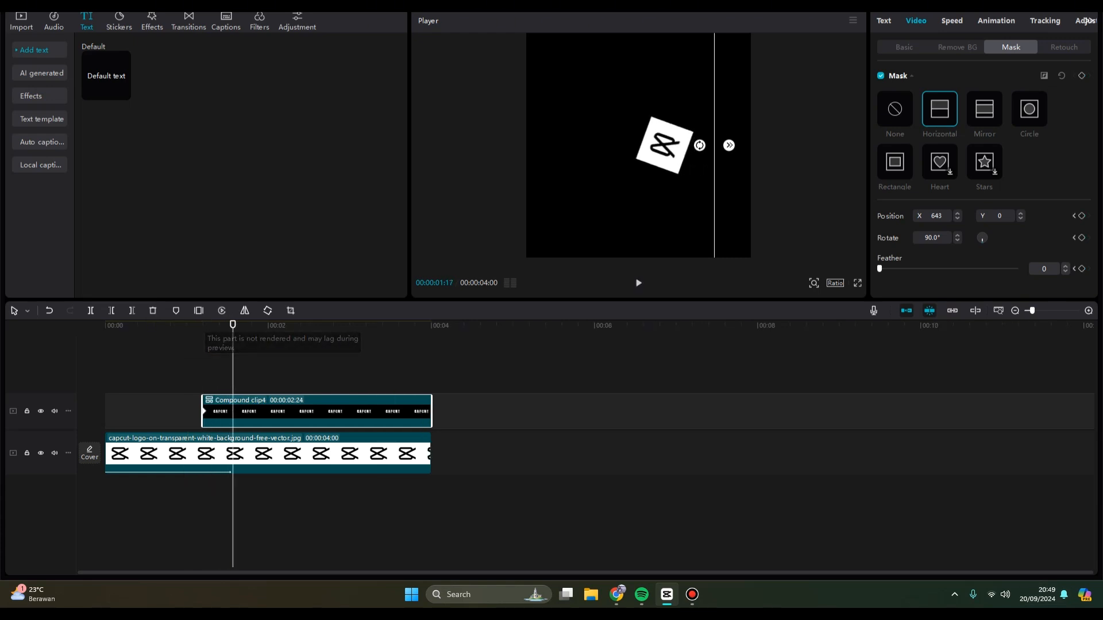
pyautogui.moveTo(715, 141); pyautogui.dragTo(705, 143)
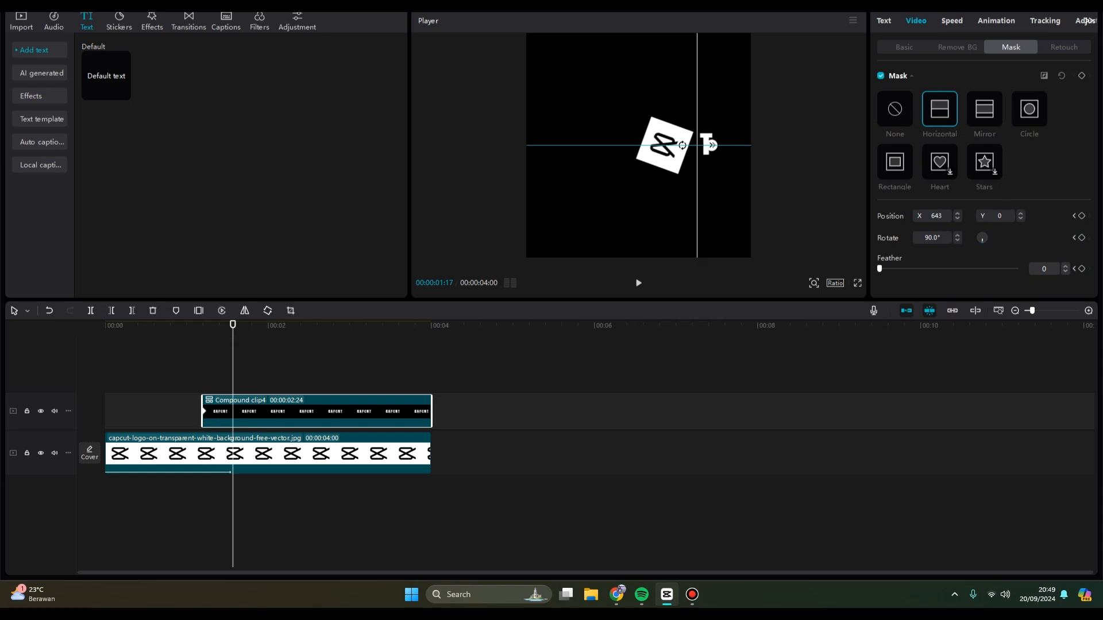
pyautogui.moveTo(233, 325); pyautogui.dragTo(245, 326)
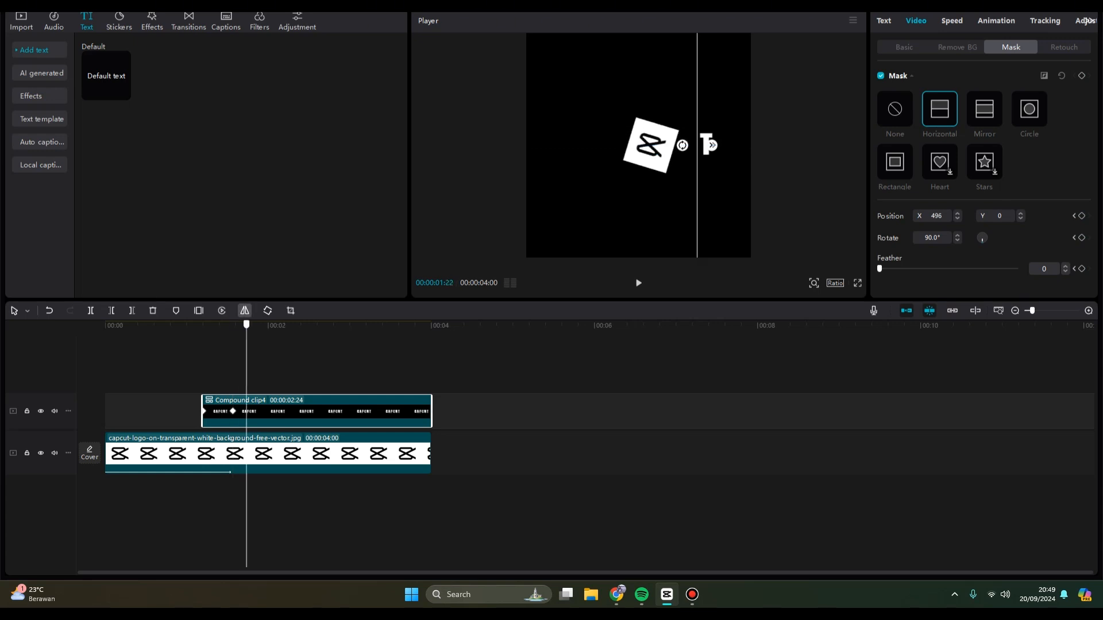
pyautogui.moveTo(708, 144); pyautogui.dragTo(691, 144)
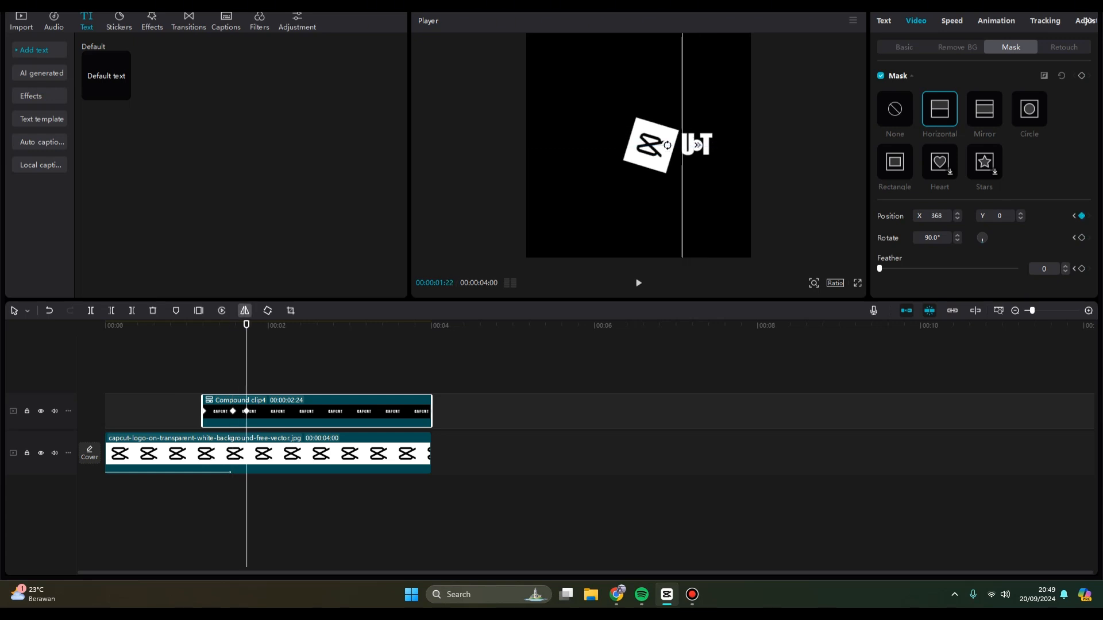
# Keyframe the mask at 00:00:02:00 with X about 182 and continue from 00:00:02:06 to X about -329, uncovering the whole CAPCUT text.
pyautogui.moveTo(246, 326); pyautogui.dragTo(267, 325)
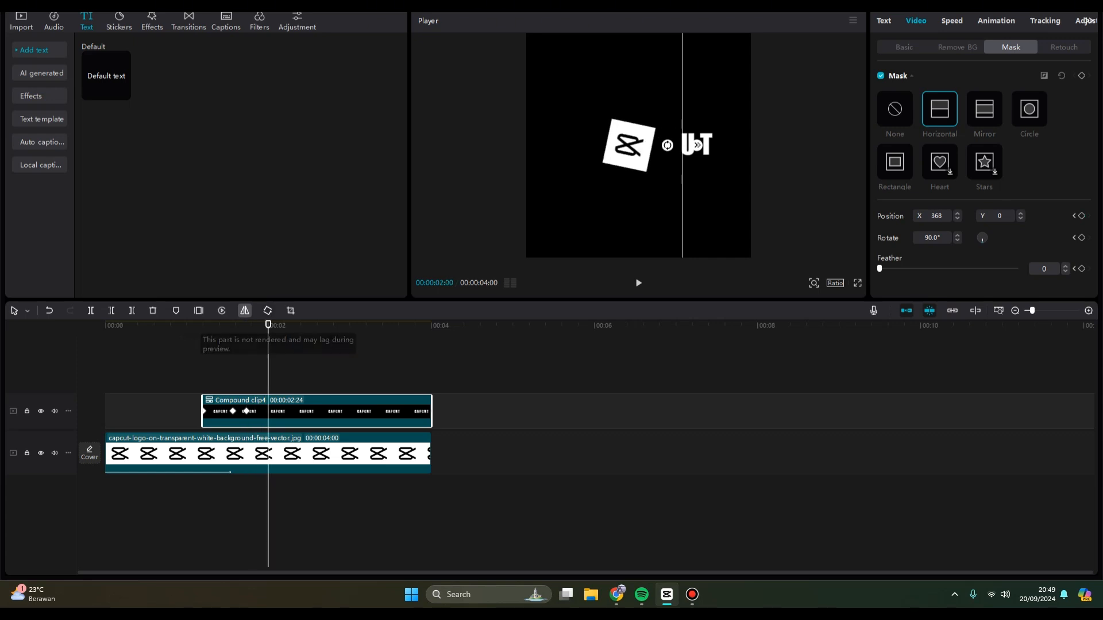
pyautogui.moveTo(692, 144); pyautogui.dragTo(675, 144)
pyautogui.moveTo(269, 325); pyautogui.dragTo(285, 325)
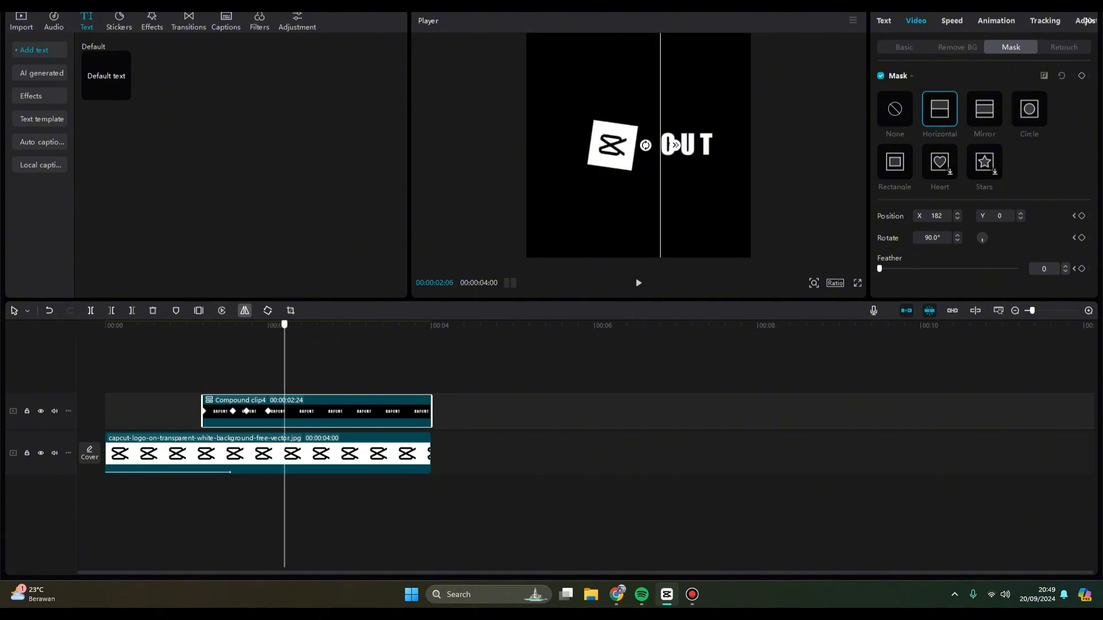
pyautogui.moveTo(675, 145); pyautogui.dragTo(658, 145)
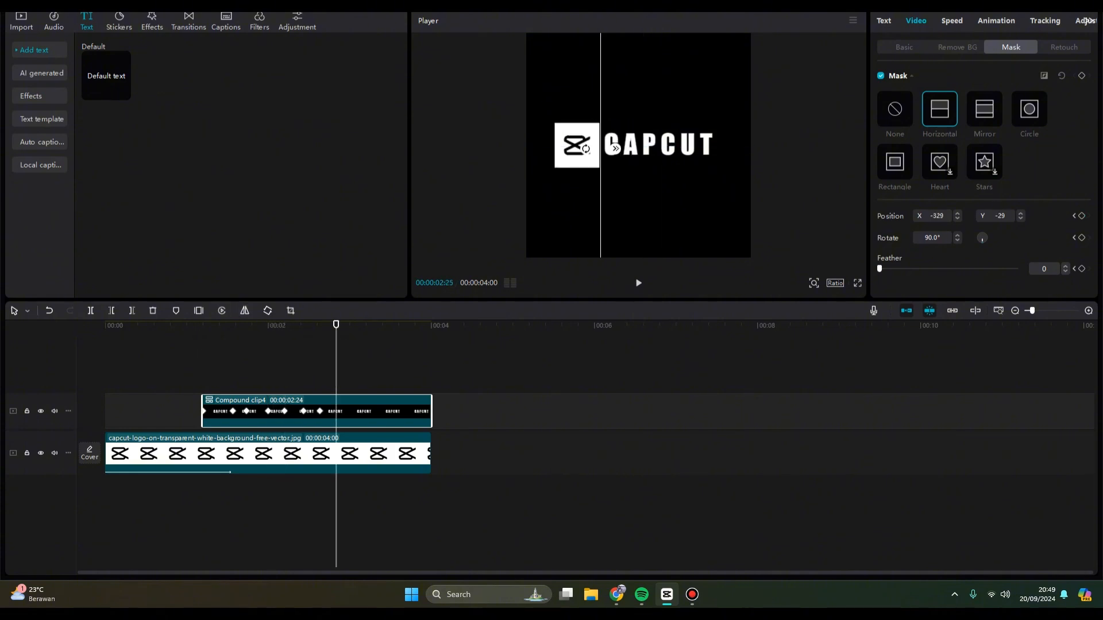
# Play the timeline from the start to check the logo motion and text reveal.
pyautogui.moveTo(336, 326); pyautogui.dragTo(105, 325)
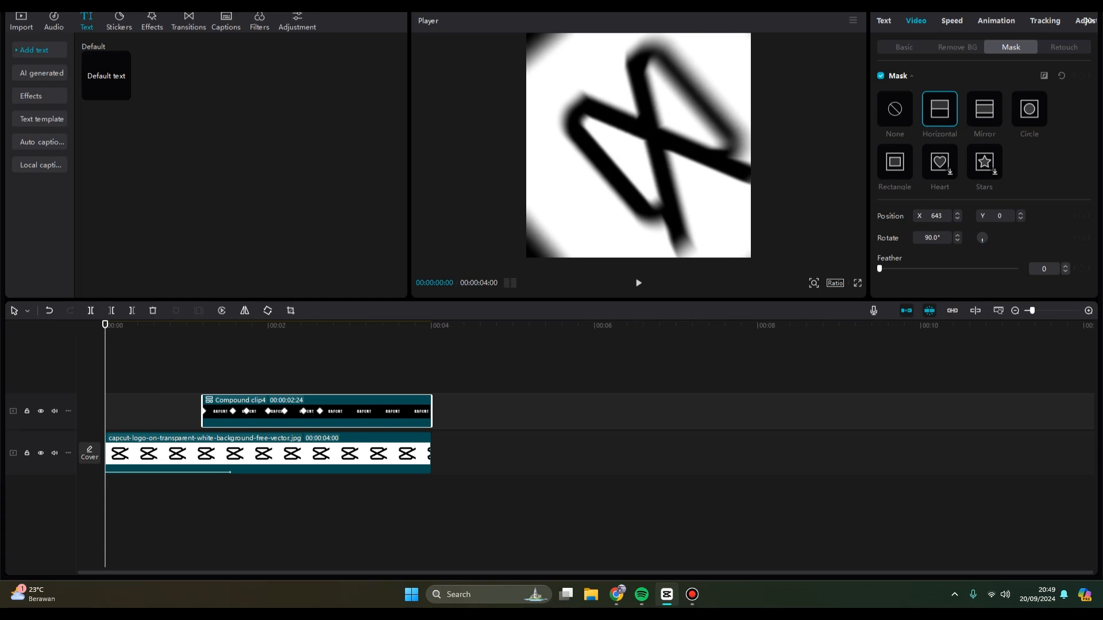
pyautogui.press('space')
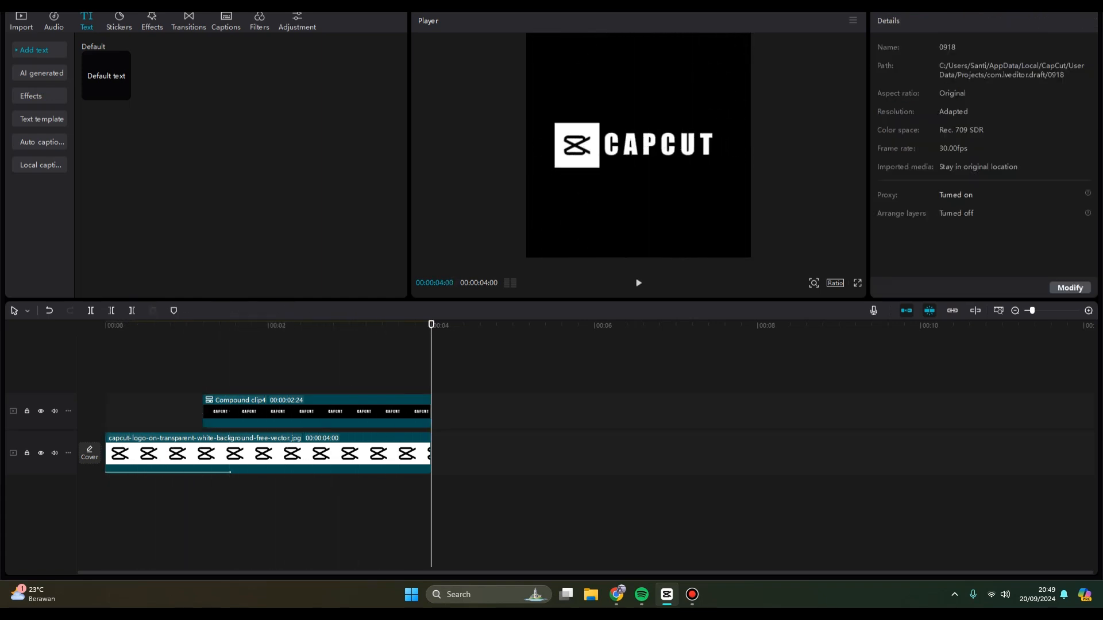
pyautogui.press('space')
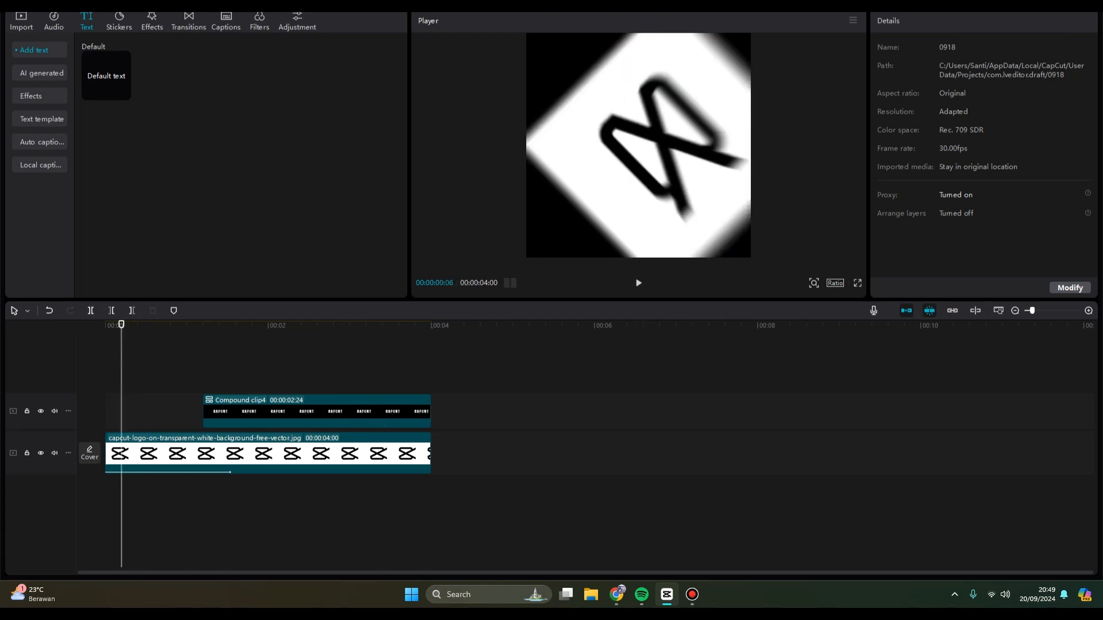